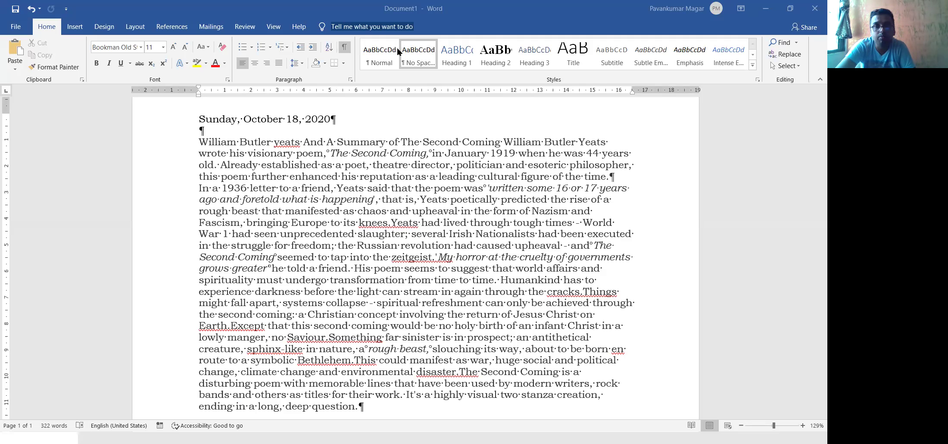
Step: Undo the inserted date so the essay's first line is blank
left_click(644, 173)
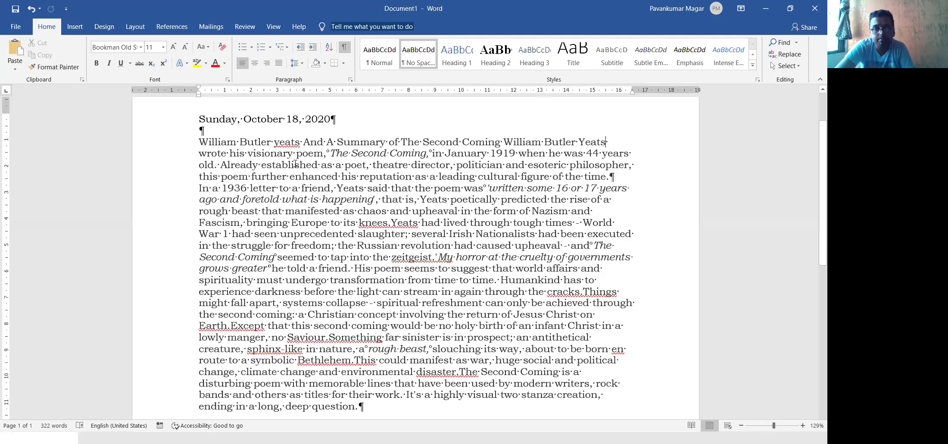
key("Down")
key("Down")
key("Down")
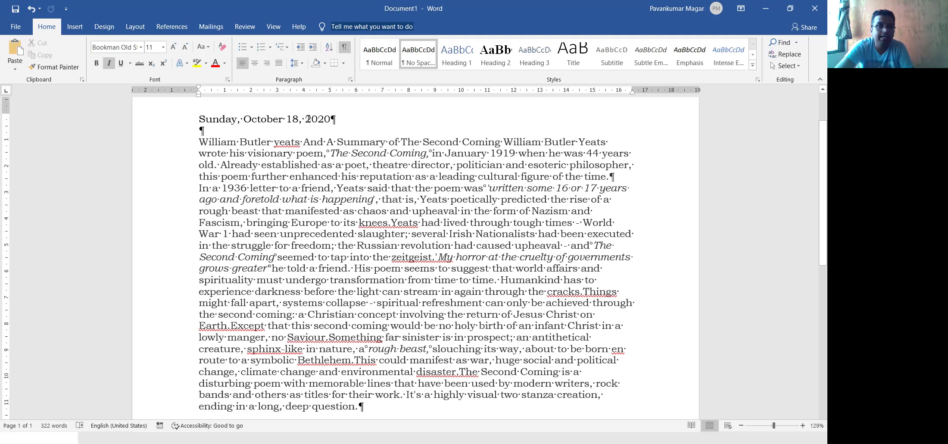
key("ctrl+z")
key("ctrl+z")
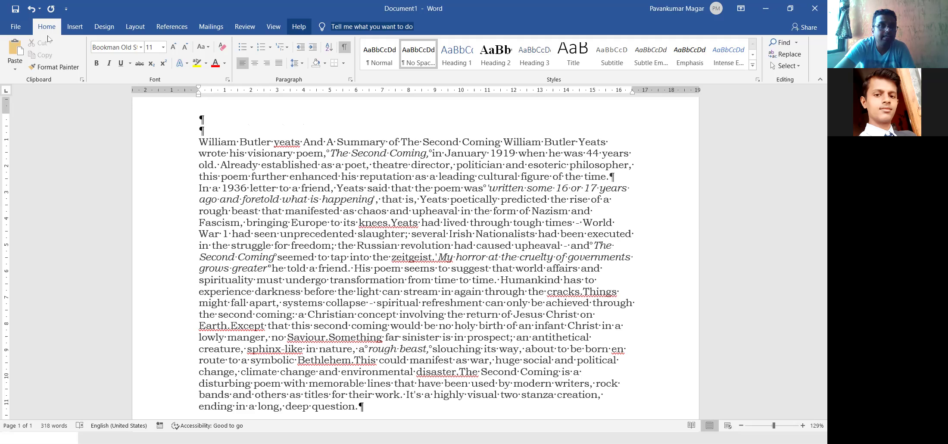
Step: Insert the date 'Sunday, October 18, 2020' in long weekday format at the top
left_click(80, 28)
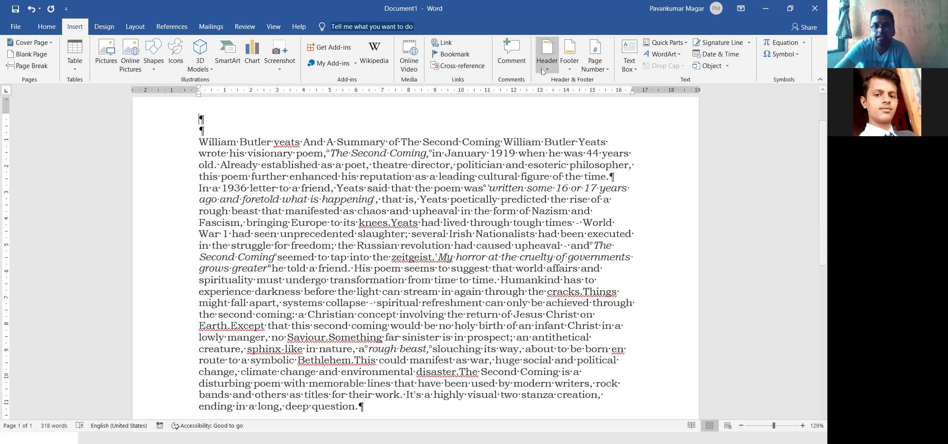
left_click(703, 55)
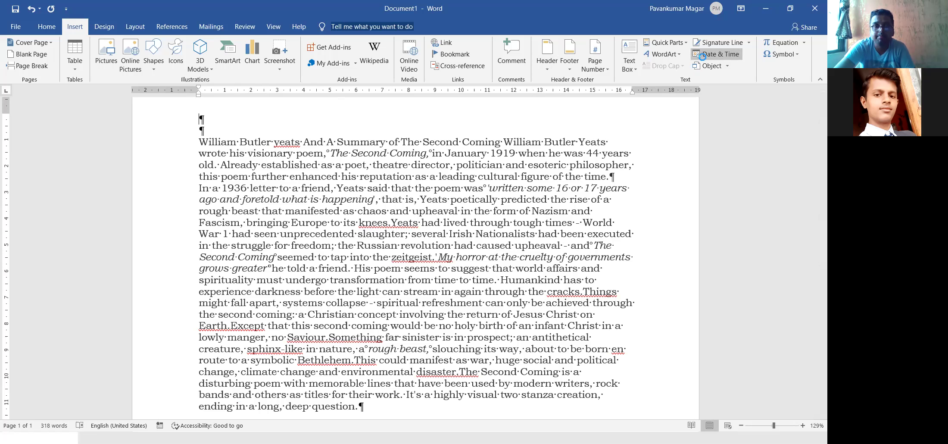
left_click(334, 156)
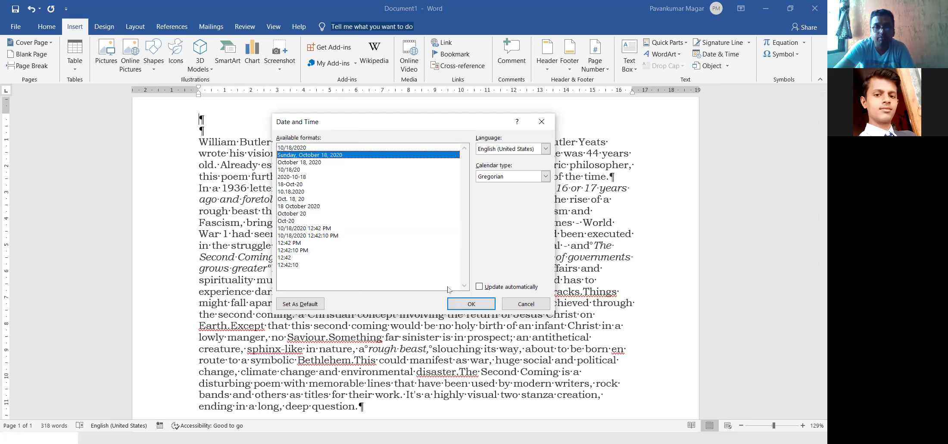
left_click(461, 305)
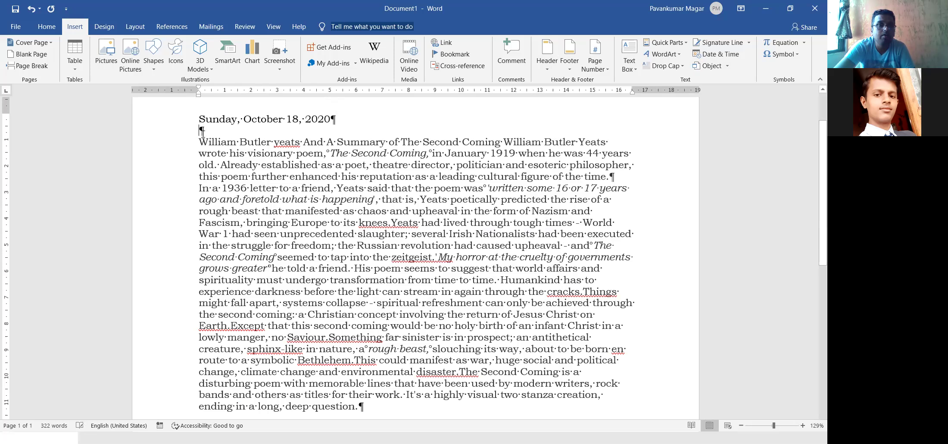
left_click(48, 27)
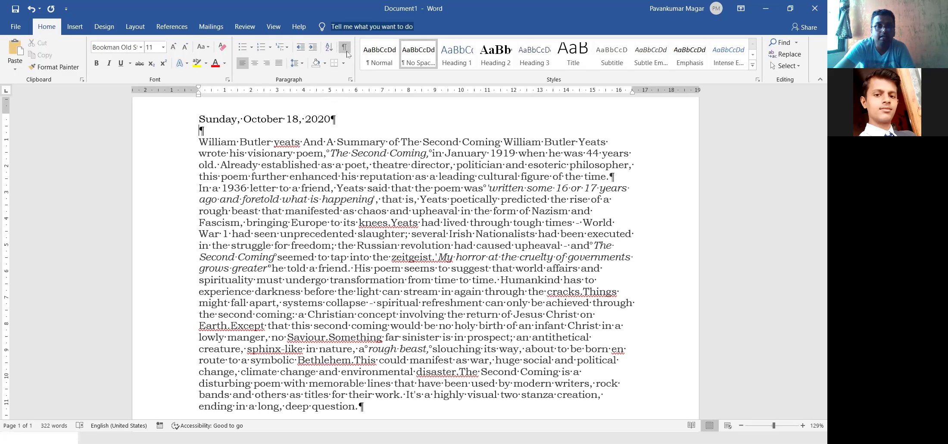
left_click(345, 49)
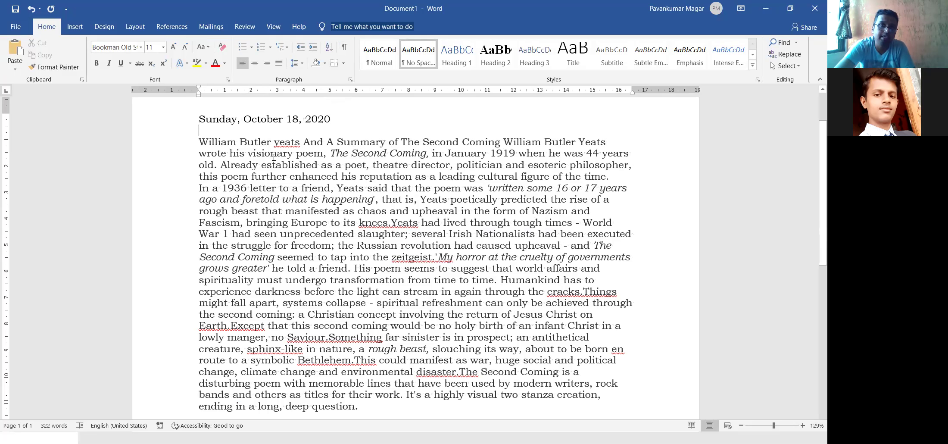
left_click(343, 47)
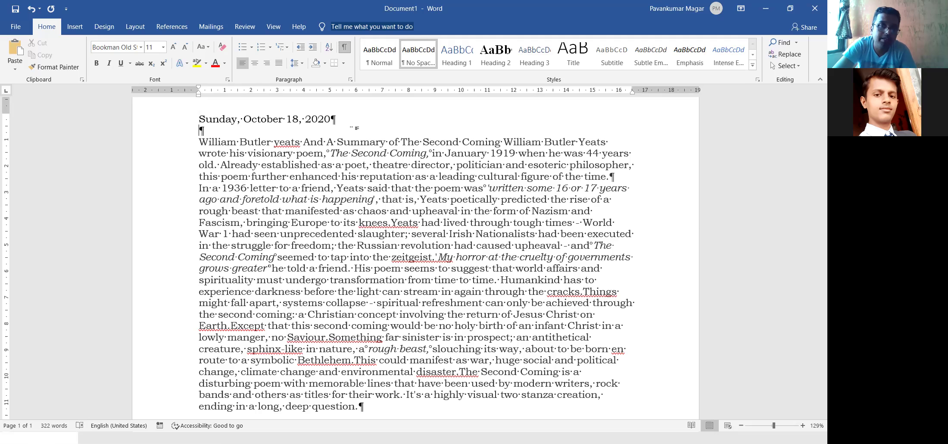
left_click(335, 125)
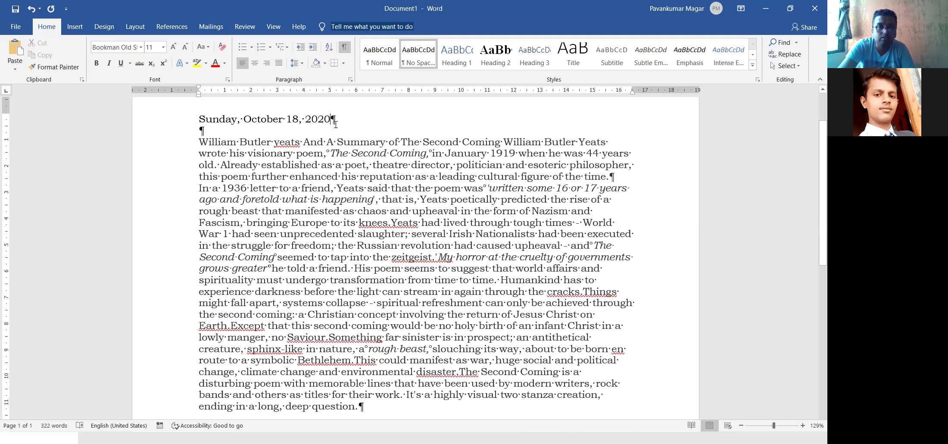
key("Delete")
key("Delete")
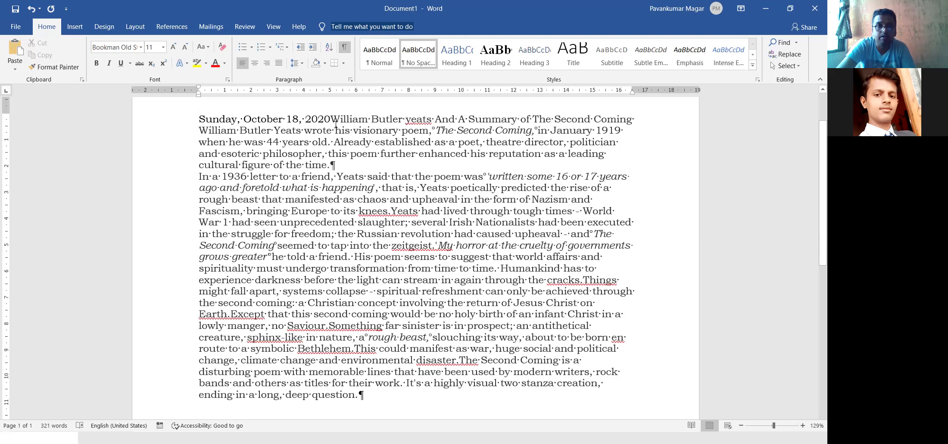
key("Return")
key("Return")
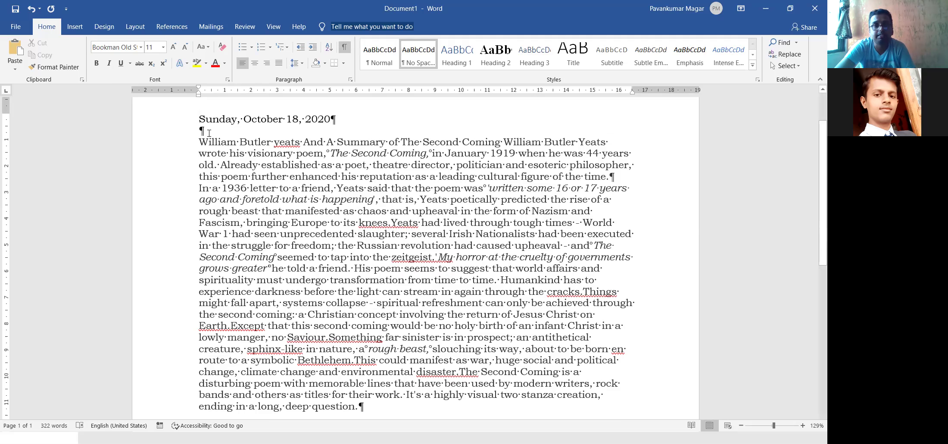
left_click(346, 48)
left_click(348, 48)
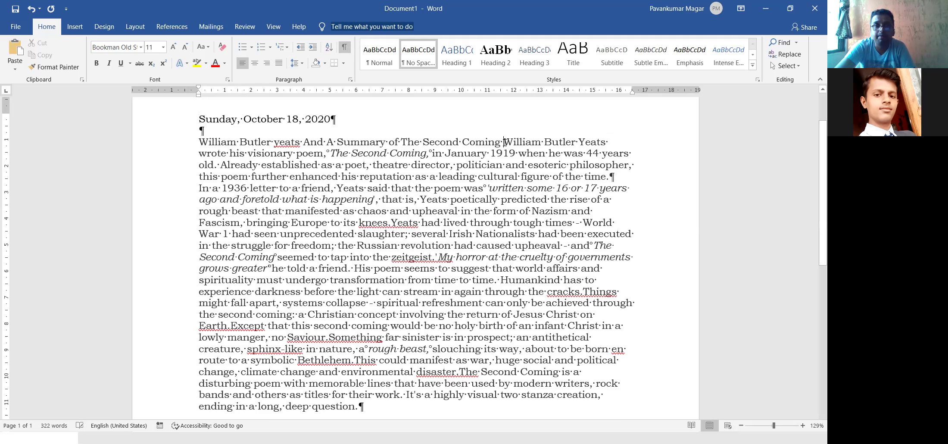
Step: Split the title onto its own line and make it bold at 26 point
left_click(504, 143)
key("Return")
key("Return")
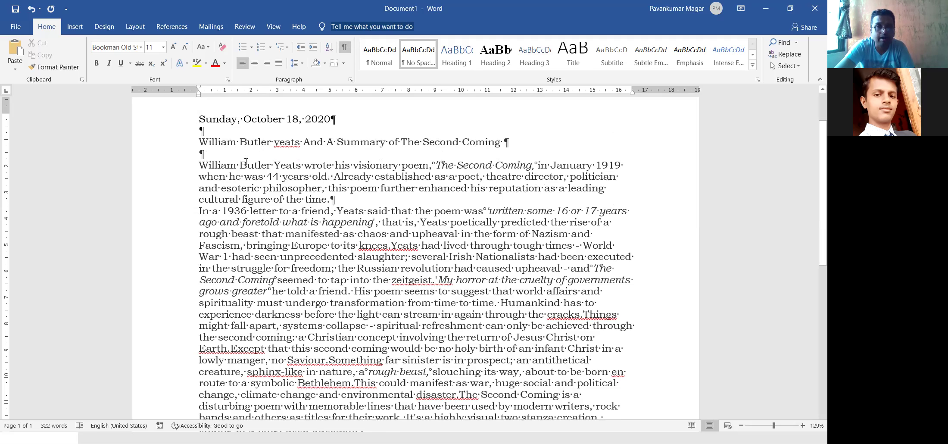
left_click_drag(222, 139, 498, 144)
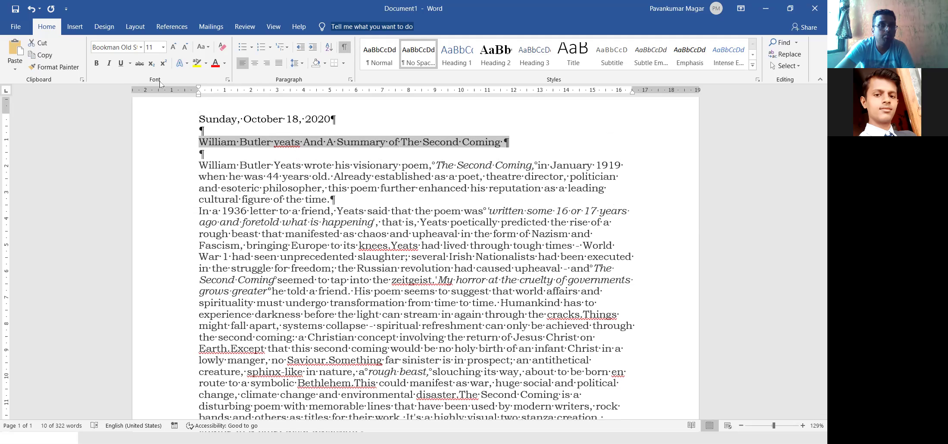
left_click(96, 65)
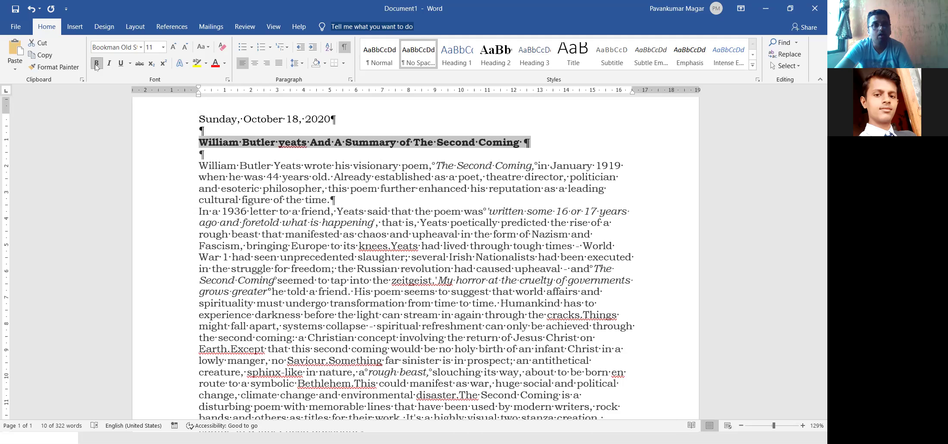
left_click(96, 64)
left_click(96, 64)
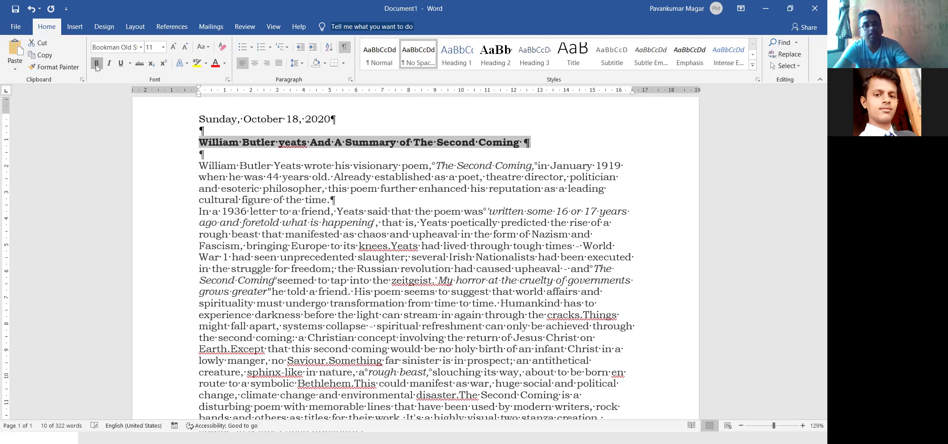
left_click(97, 64)
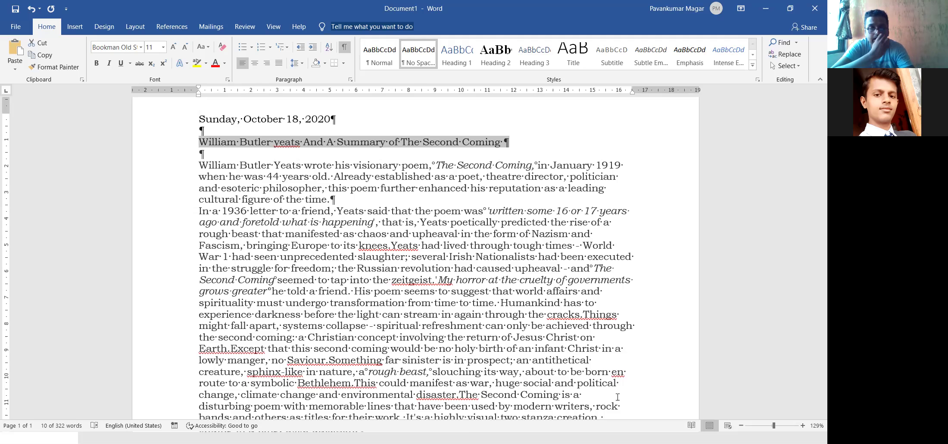
key("ctrl+b")
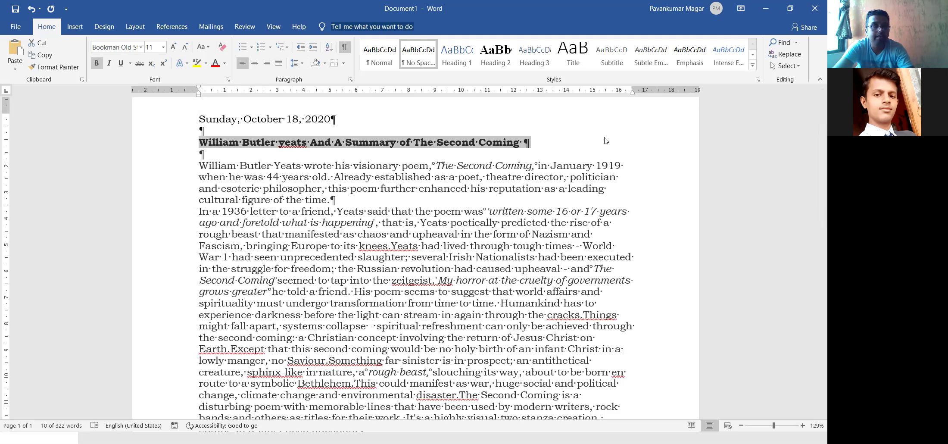
left_click(163, 47)
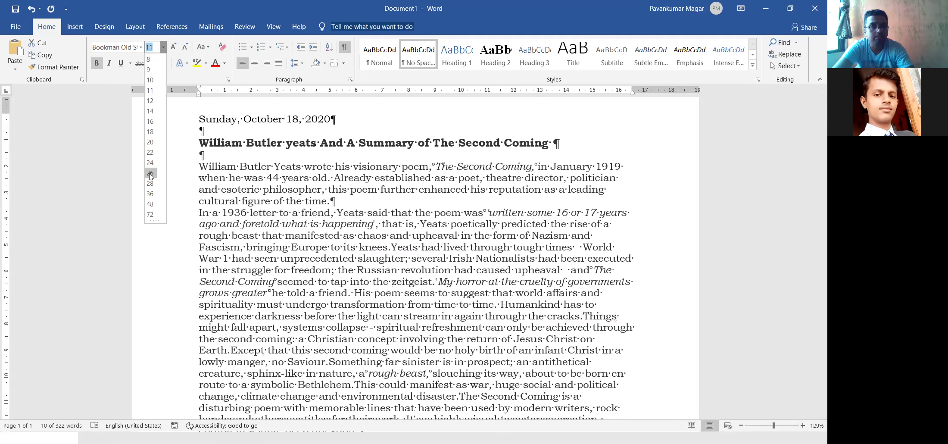
left_click(150, 173)
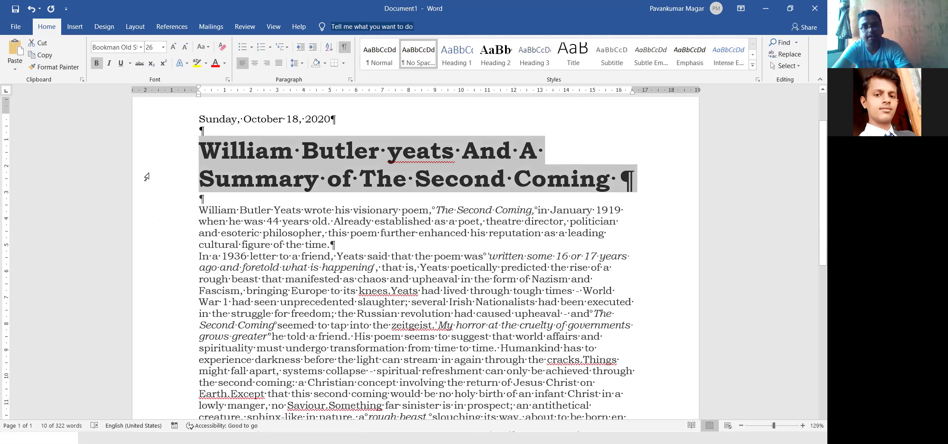
left_click(235, 213)
Step: Change the two-line title's font to Snap ITC
left_click(201, 210)
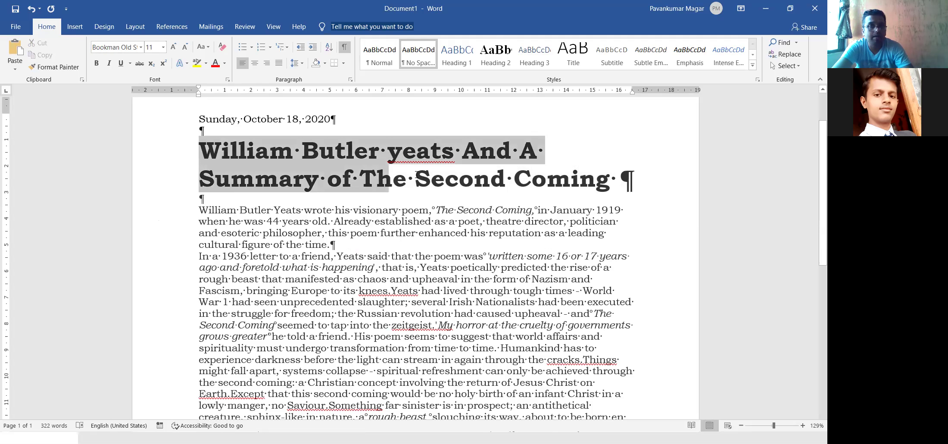
left_click_drag(207, 147, 602, 195)
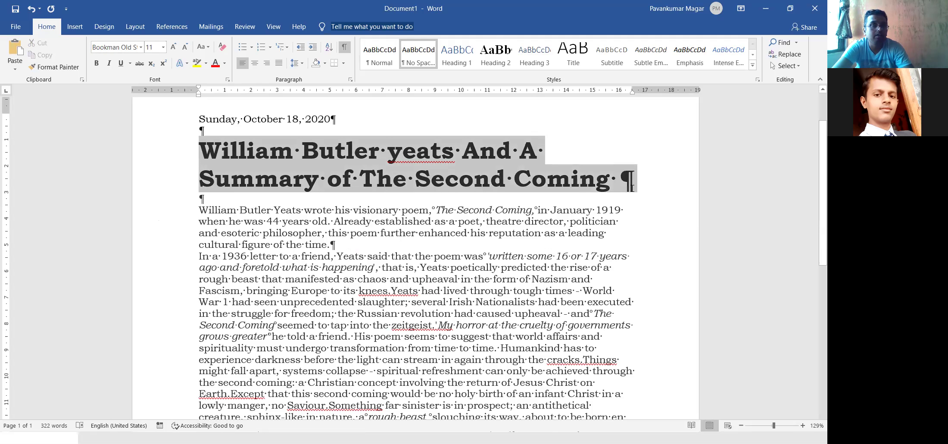
left_click(141, 47)
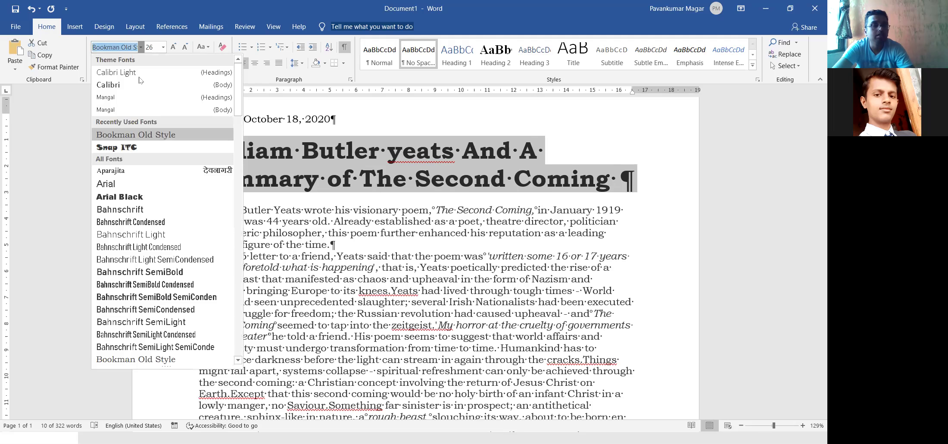
left_click(152, 147)
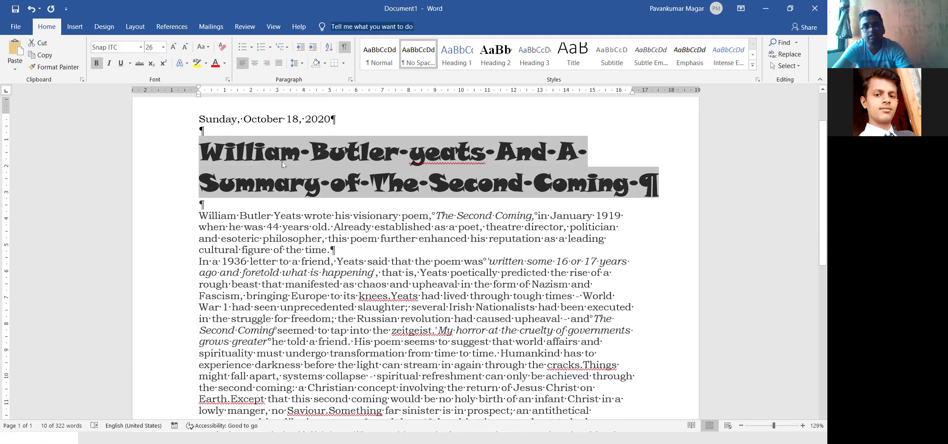
left_click(578, 228)
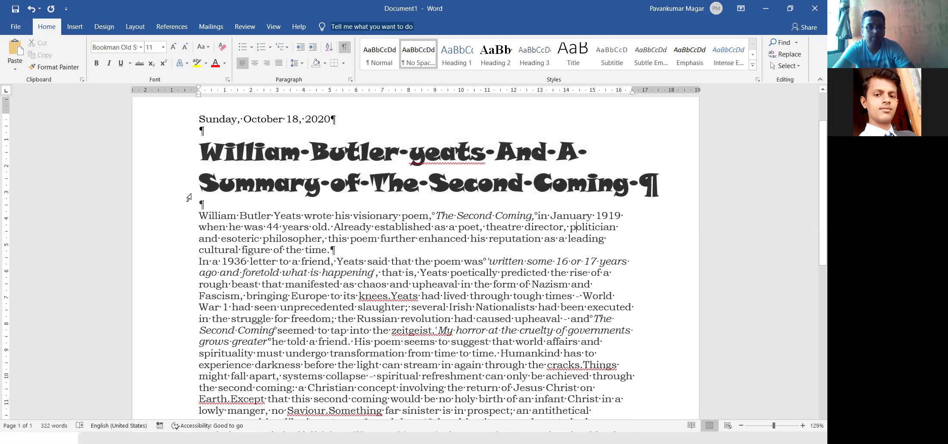
key("Down")
key("Down")
Step: Select the essay's body paragraphs and apply Justify alignment
scroll(189, 197, "down", 2)
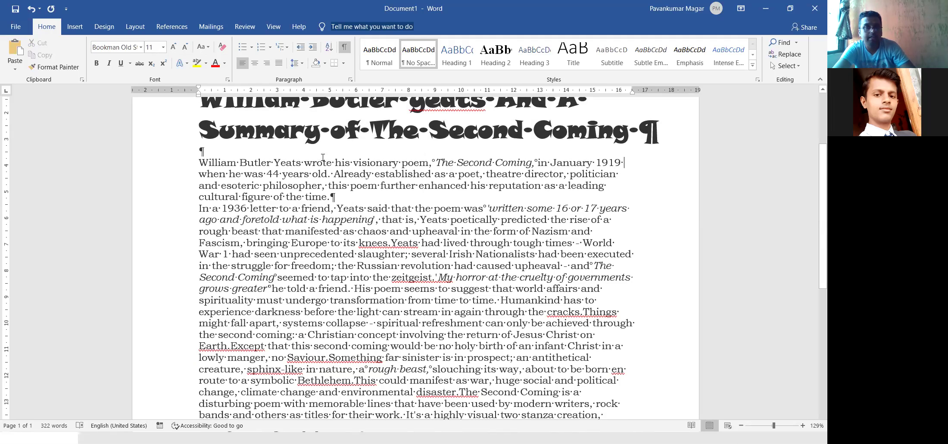
mouse_move(198, 161)
left_mouse_down()
mouse_move(498, 429)
mouse_move(577, 428)
left_mouse_up()
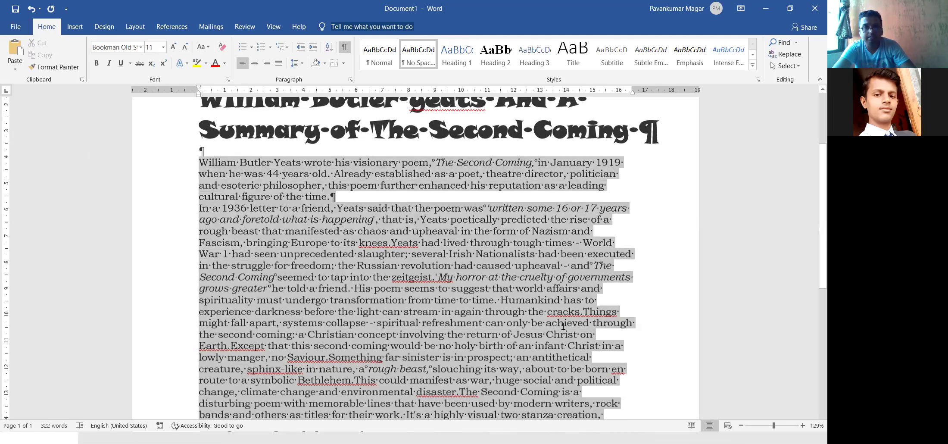
scroll(563, 327, "down", 2)
left_click_drag(564, 327, 559, 356)
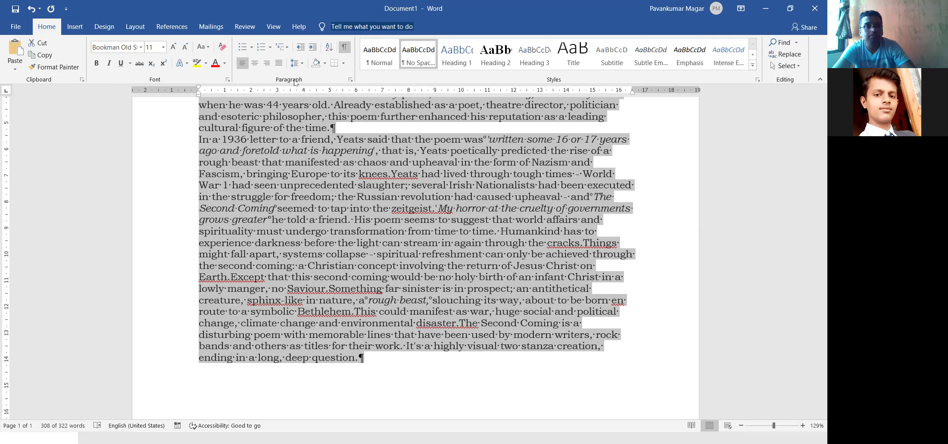
left_click(279, 63)
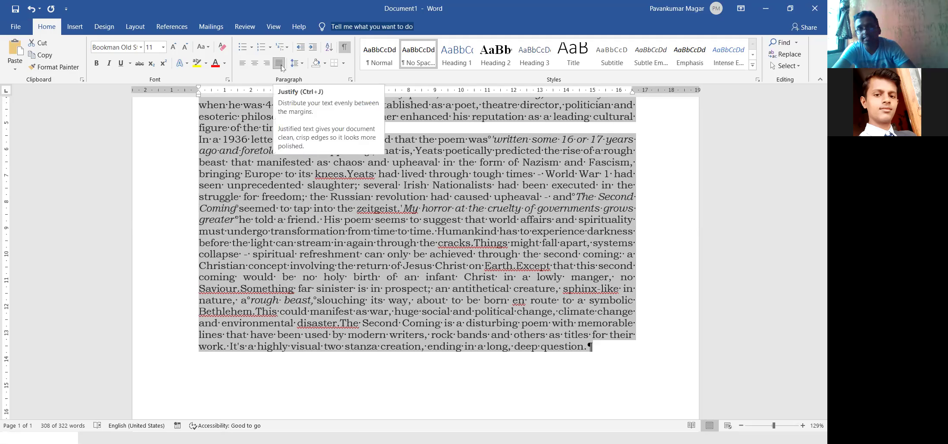
left_click(689, 301)
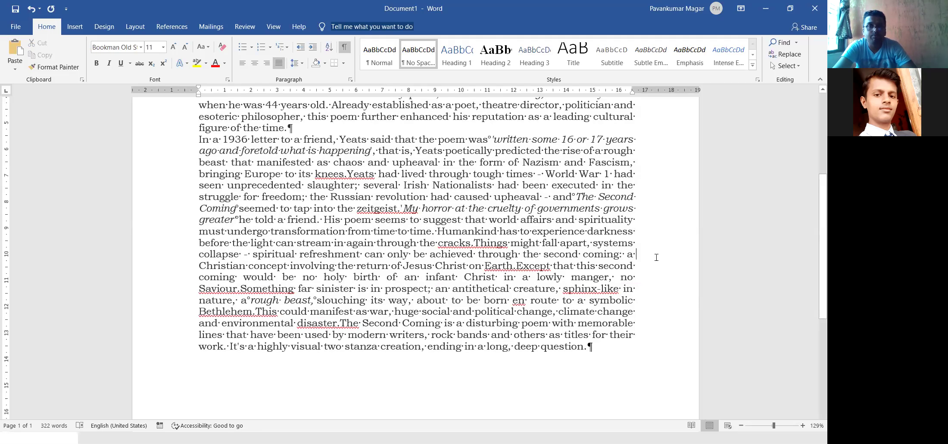
scroll(655, 257, "up", 3)
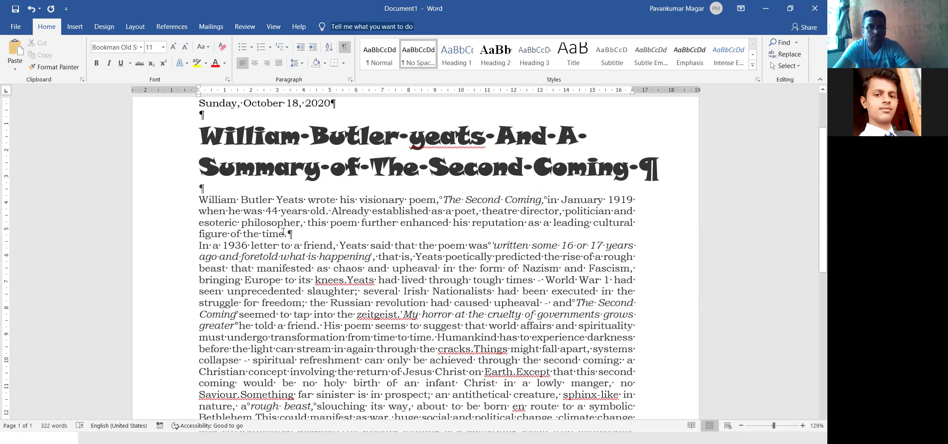
Step: Add blank-line paragraph breaks after the first paragraph, 'knees.' and 'zeitgeist.'
key("ctrl+j")
key("Return")
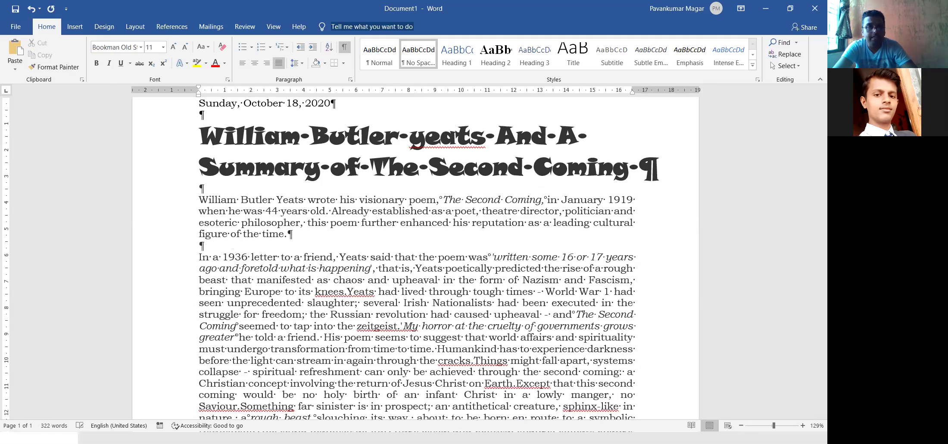
key("Down")
key("Down")
key("Down")
key("Down")
key("Down")
key("Down")
key("Down")
key("Down")
key("Up")
key("Up")
key("Up")
key("Up")
key("Up")
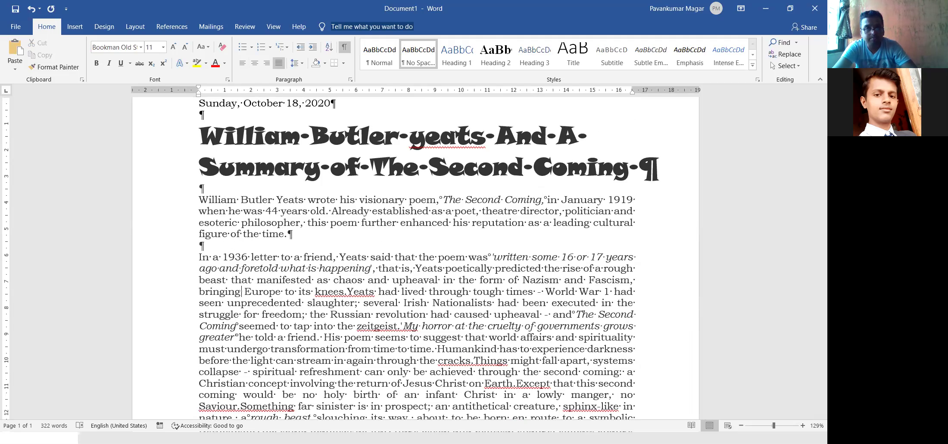
left_click(314, 291)
key("Return")
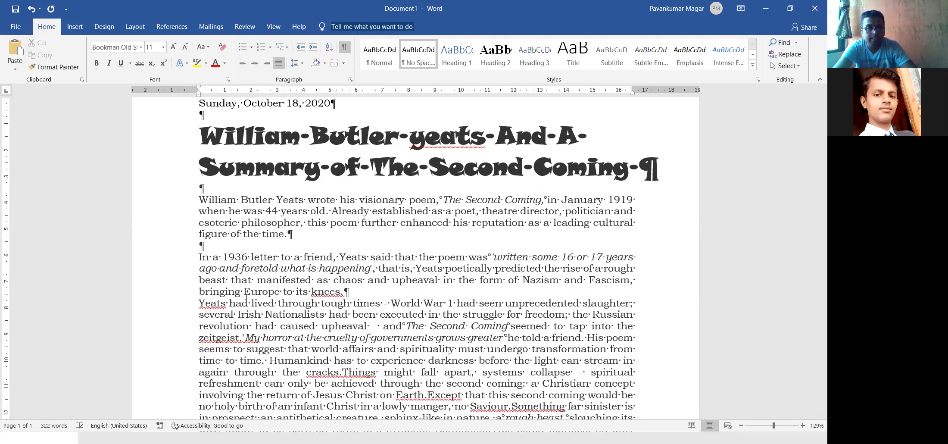
key("Return")
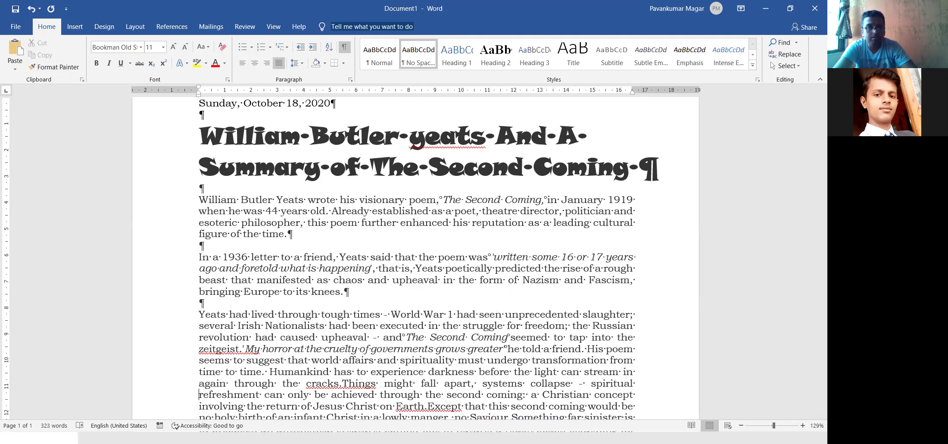
scroll(416, 258, "down", 2)
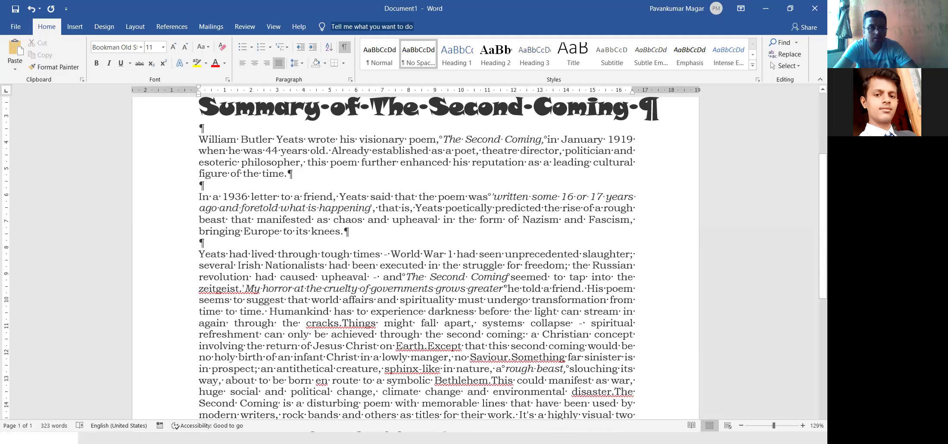
key("Return")
key("Return")
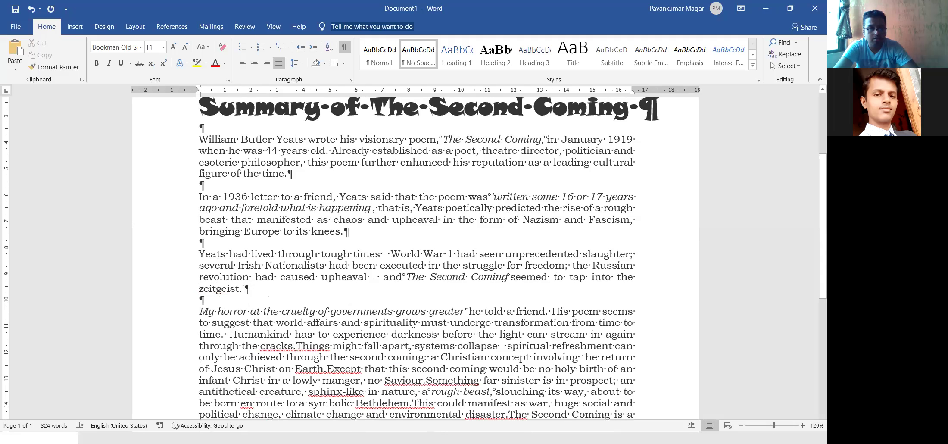
key("Return")
key("Return")
Step: Split the closing passage into new paragraphs after 'Earth.' and 'disaster.'
left_click(199, 404)
scroll(417, 258, "down", 2)
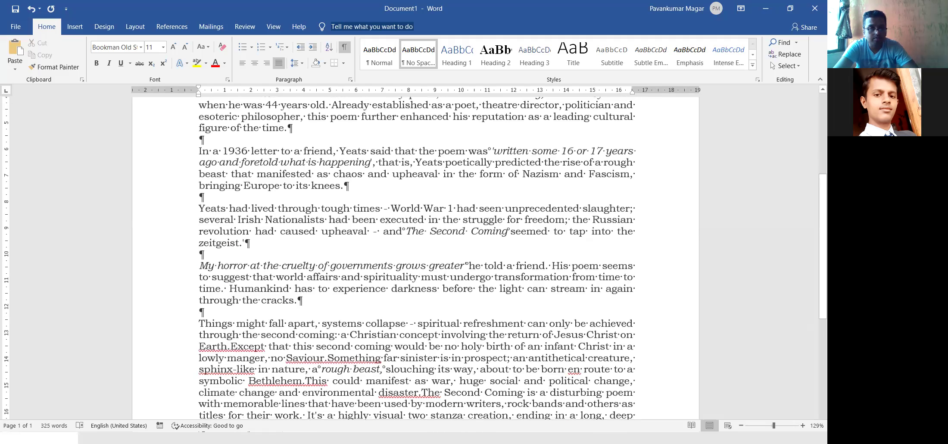
left_click(231, 347)
key("Return")
key("Return")
scroll(230, 347, "down", 1)
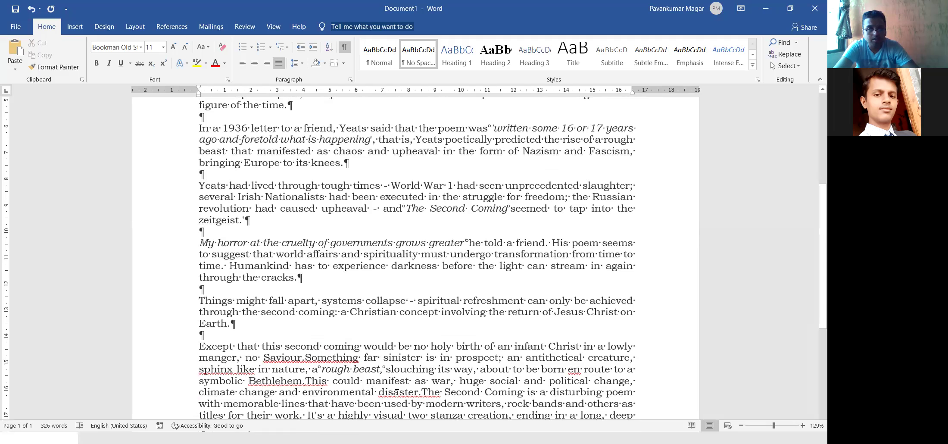
left_click(423, 392)
key("Return")
key("Return")
key("Down")
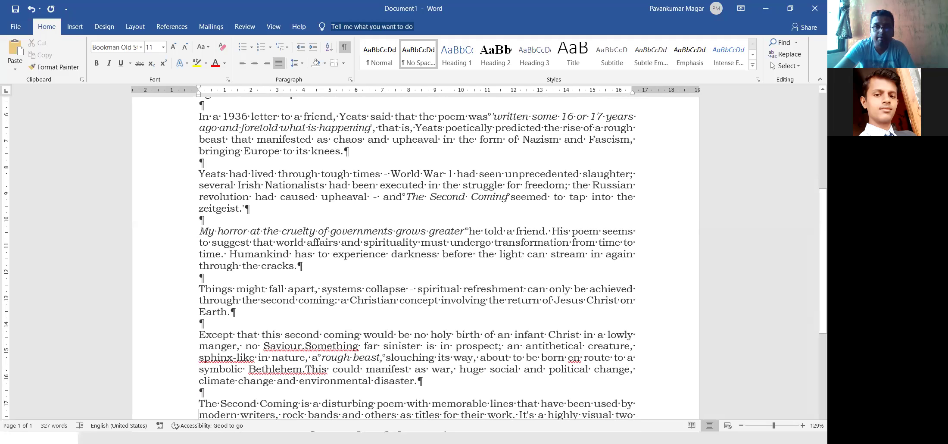
scroll(416, 258, "up", 4)
left_click(198, 200)
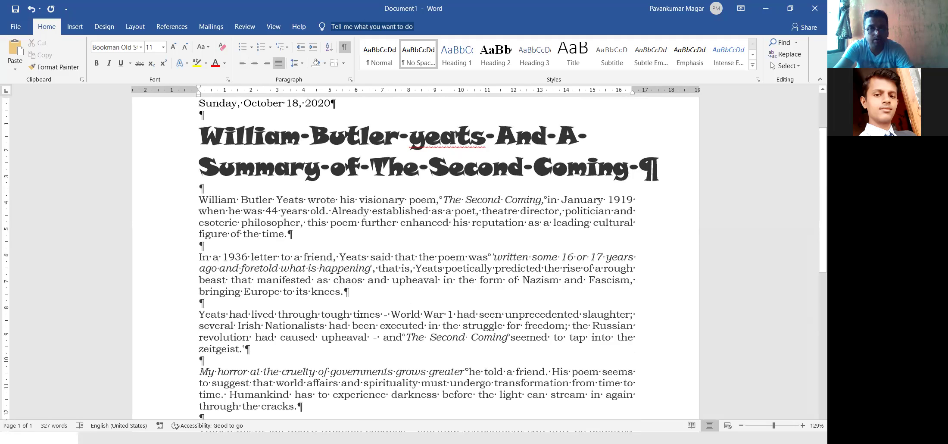
Step: Set the selected body paragraphs to italic at size 10
key("shift+Down")
key("shift+Down")
key("shift+Down")
key("shift+Down")
key("shift+Down")
key("shift+Down")
key("shift+Down")
key("shift+Down")
key("shift+Down")
key("shift+Down")
key("shift+Down")
key("shift+Down")
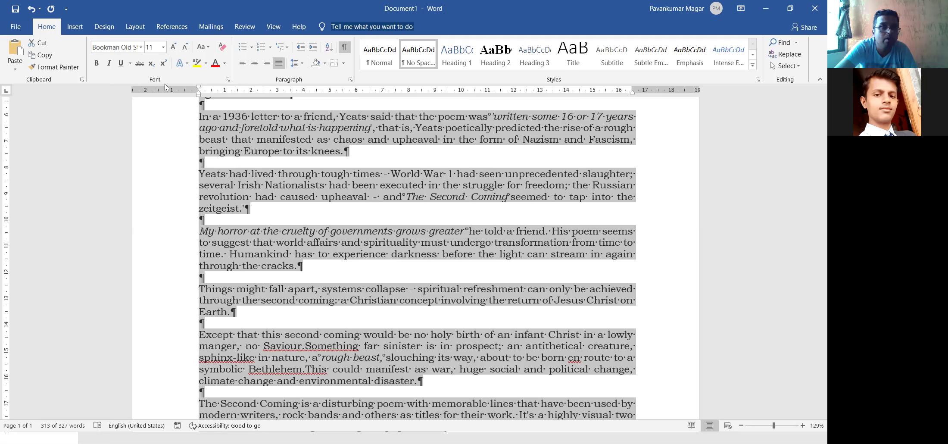
left_click(107, 66)
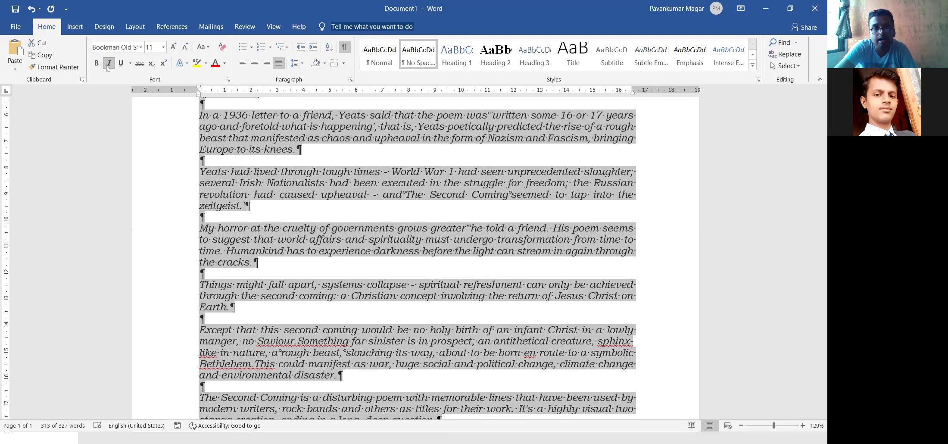
left_click(108, 67)
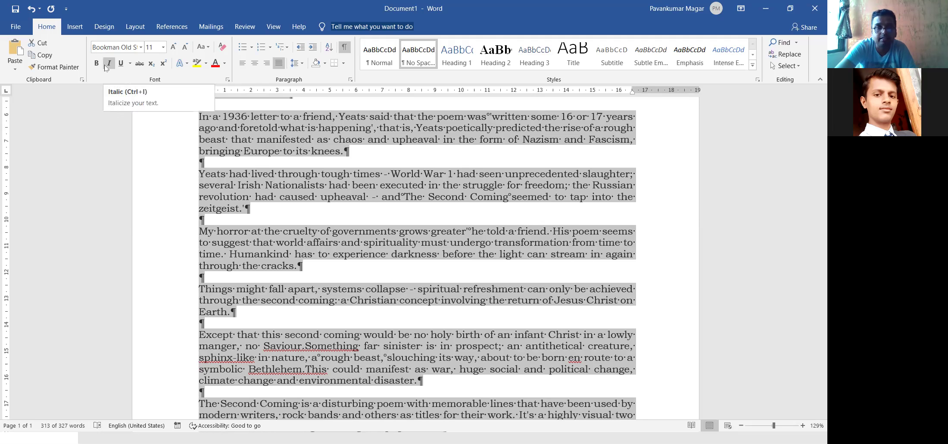
left_click(106, 65)
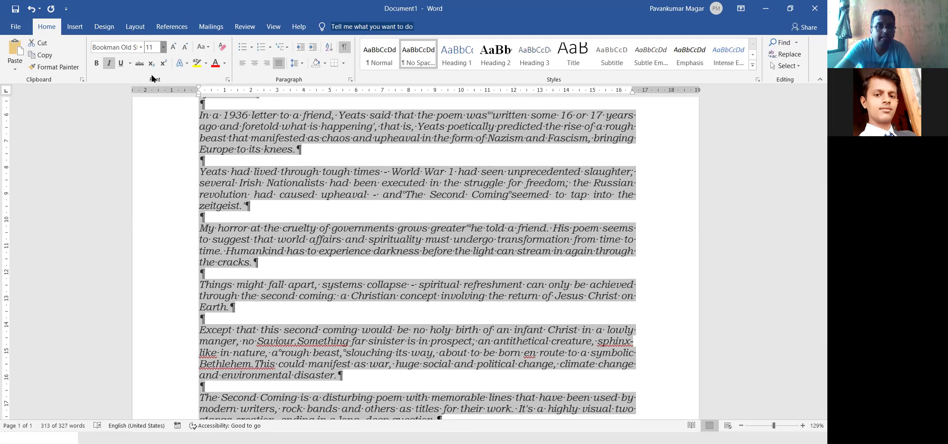
left_click(163, 47)
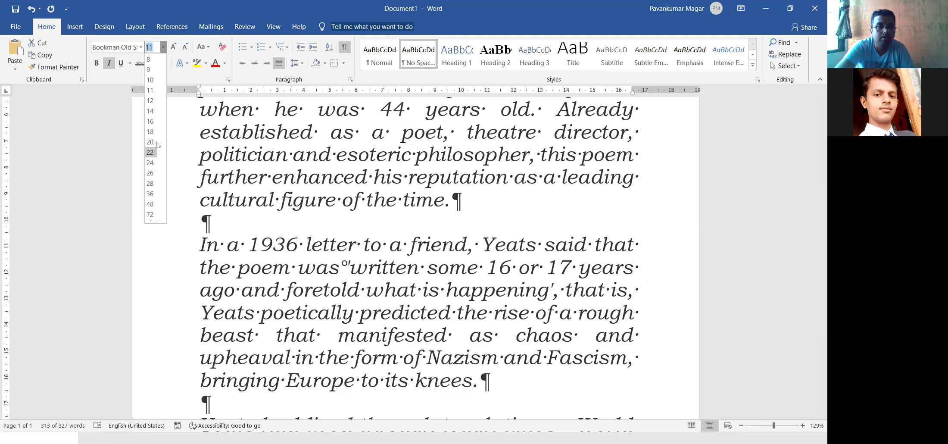
left_click(152, 80)
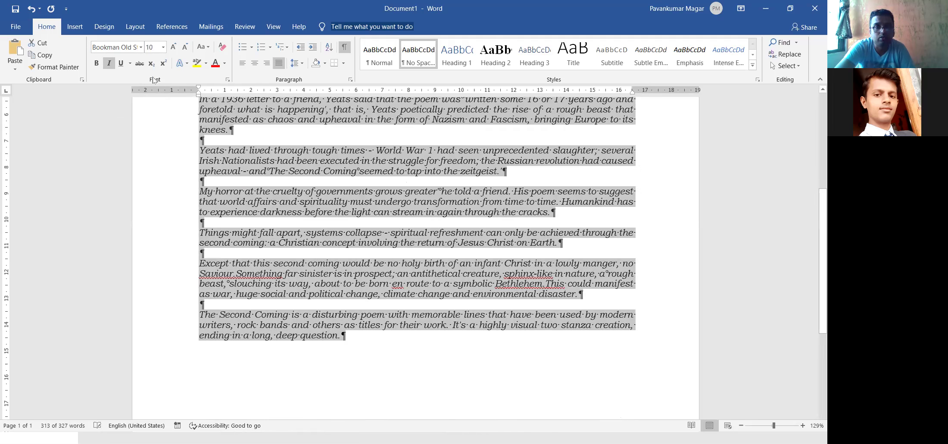
left_click(152, 187)
key("Up")
key("Up")
key("Up")
key("Up")
key("Up")
key("Up")
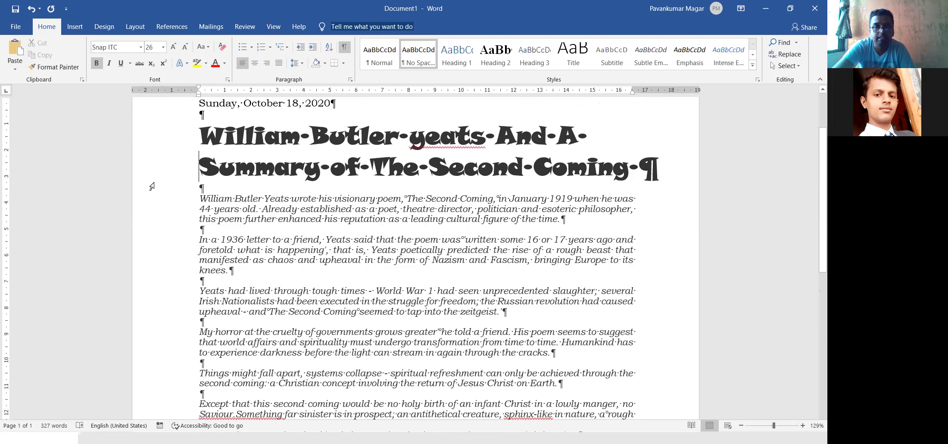
key("Down")
key("Down")
key("Down")
key("Down")
key("Down")
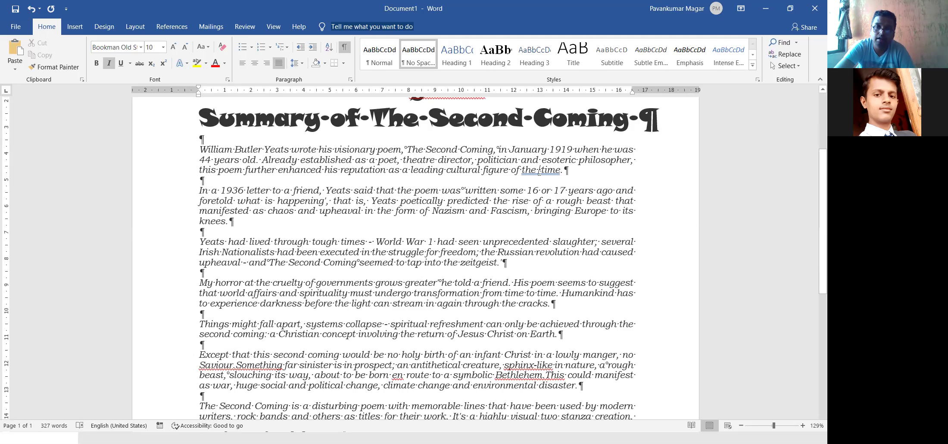
Step: Replace the flagged double space in 'the time' with a single space
right_click(524, 182)
left_click(522, 185)
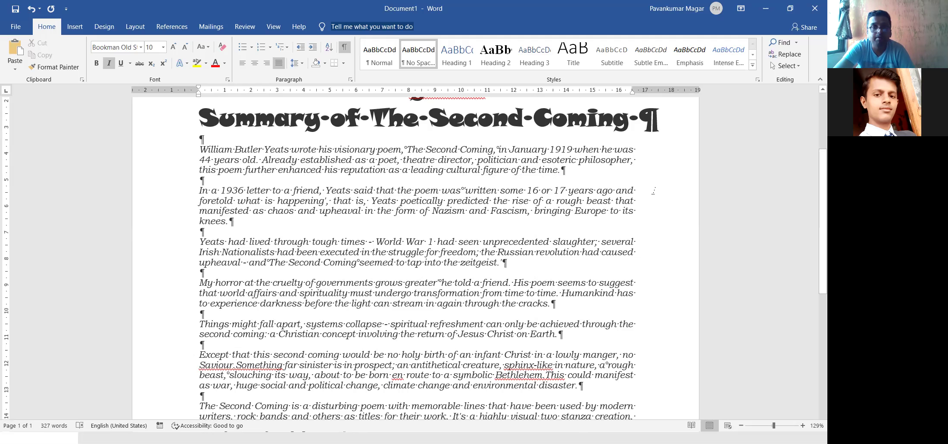
Step: Open the Wikipedia pane from the Insert tab and enter the search 'Titan'
left_click(74, 30)
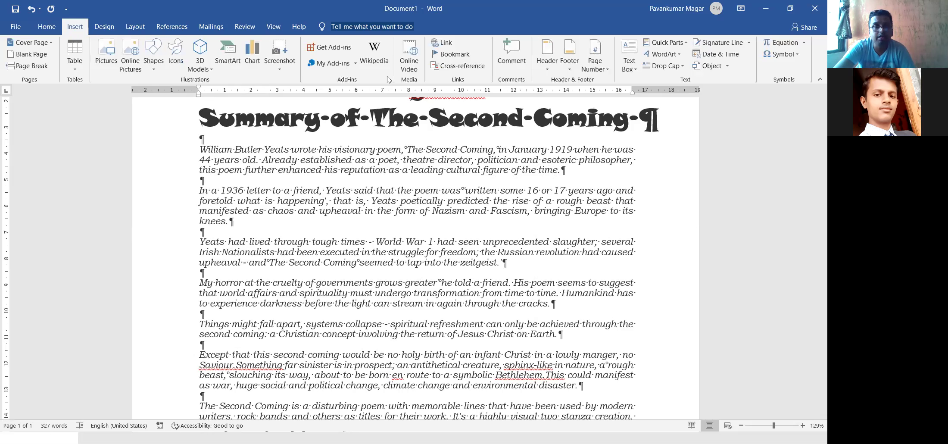
left_click(368, 52)
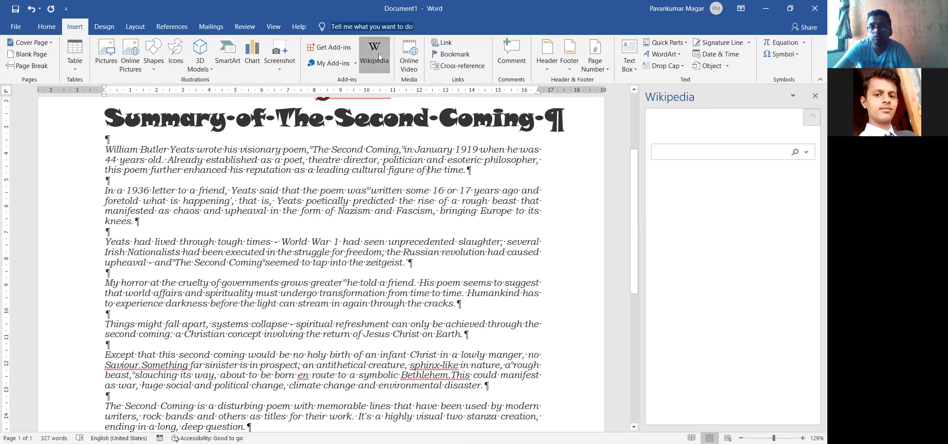
left_click(681, 153)
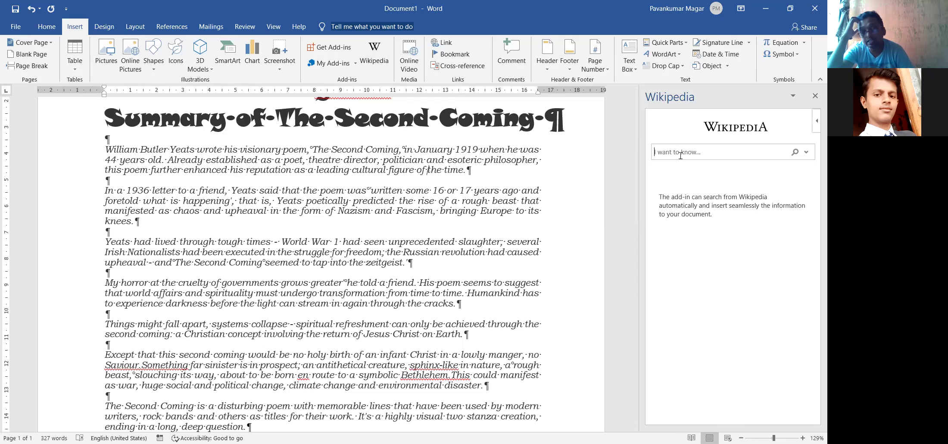
type("Ashit")
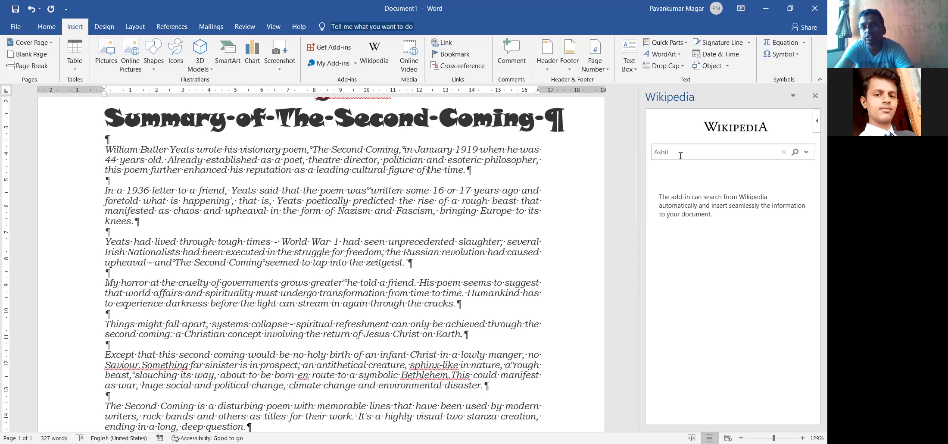
key("BackSpace")
key("BackSpace")
key("BackSpace")
key("BackSpace")
key("BackSpace")
type("Titan")
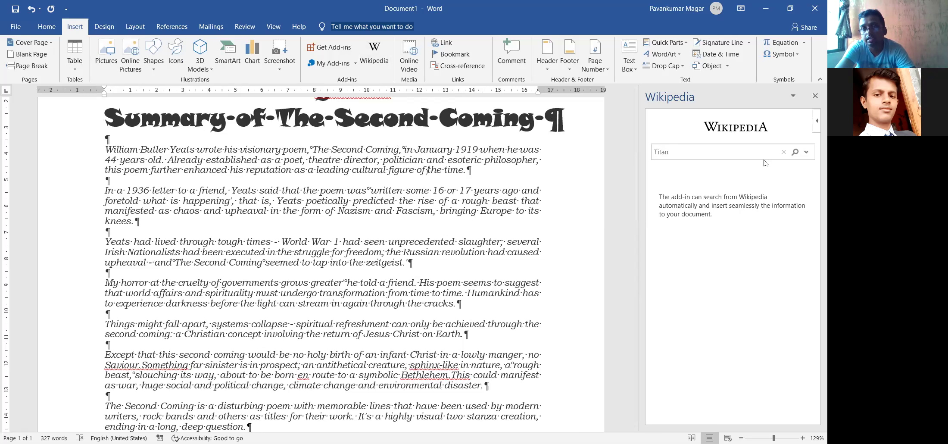
Step: Search Titan, view the Titan (moon) article, go back, and close the pane
left_click(795, 154)
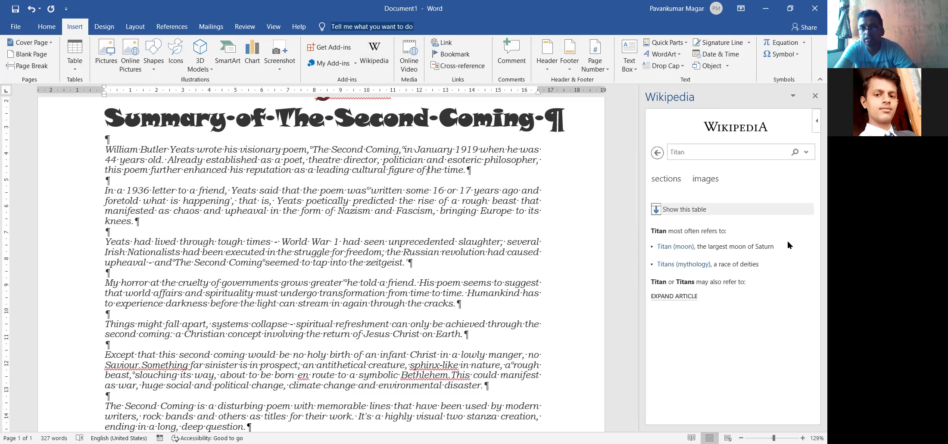
left_click(674, 247)
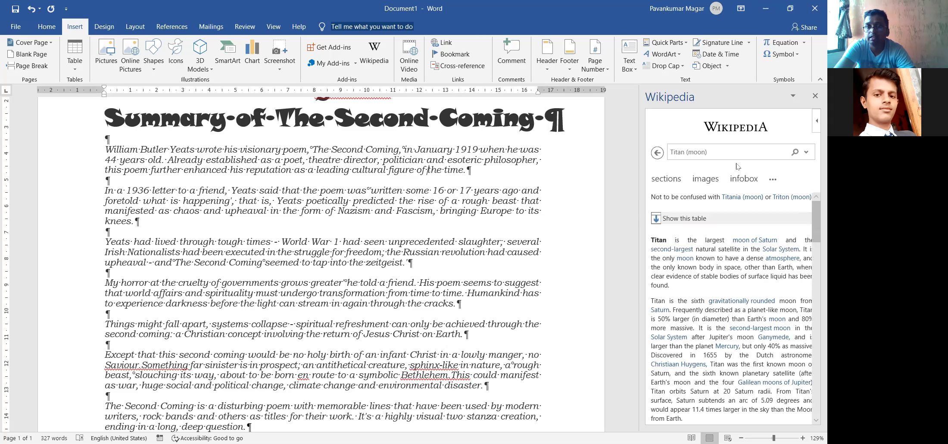
left_click(659, 156)
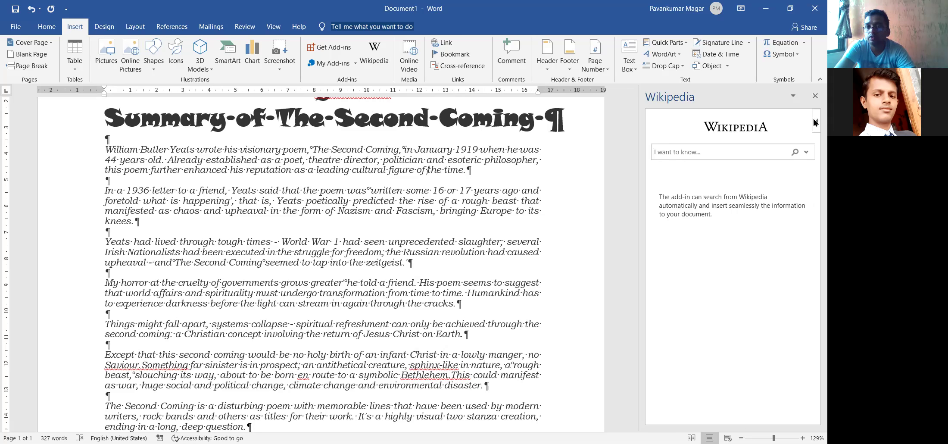
left_click(815, 96)
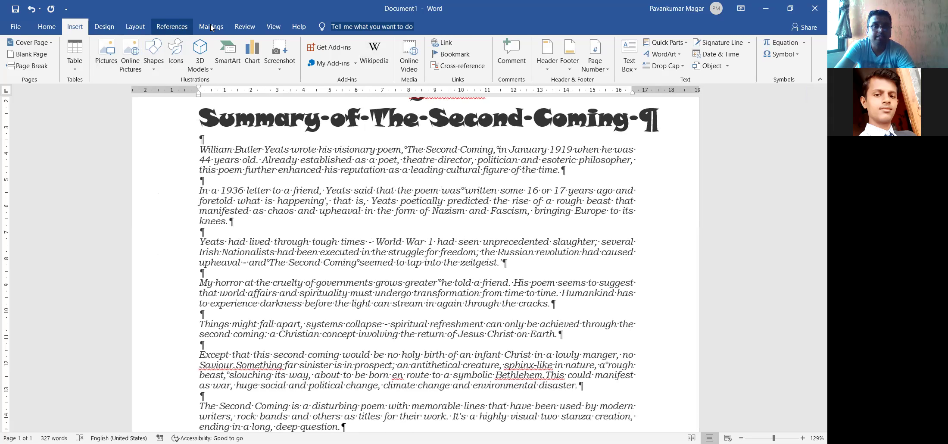
left_click(266, 28)
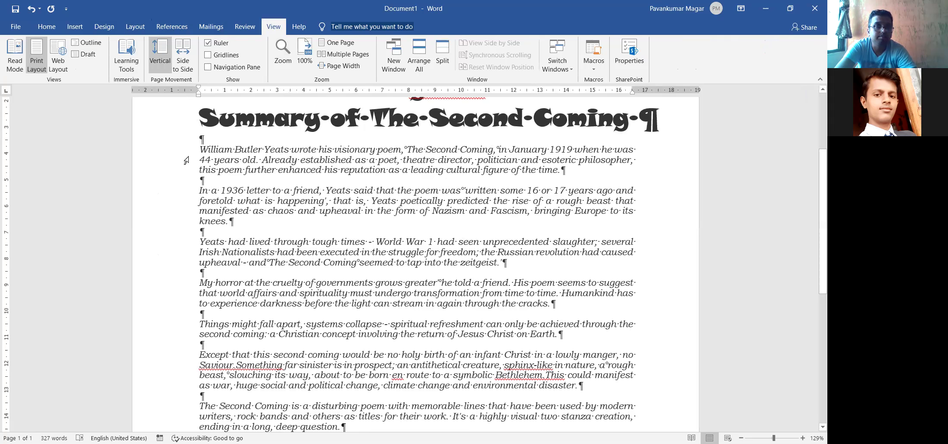
left_click(126, 60)
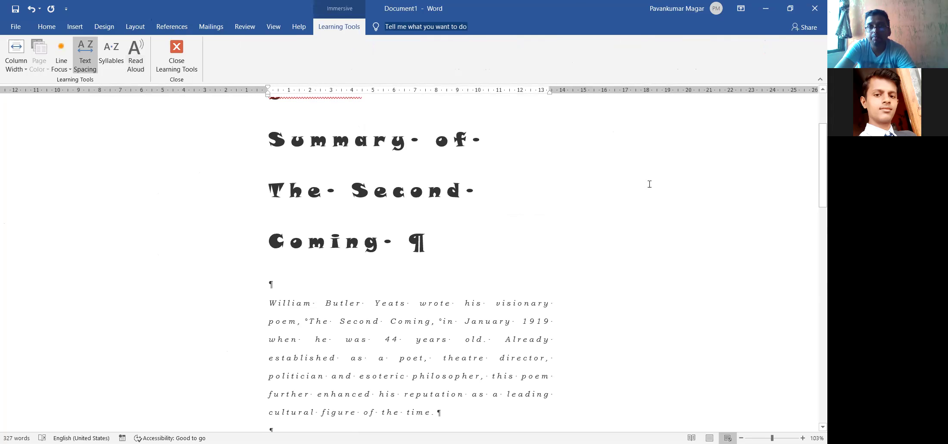
left_click_drag(813, 141, 815, 91)
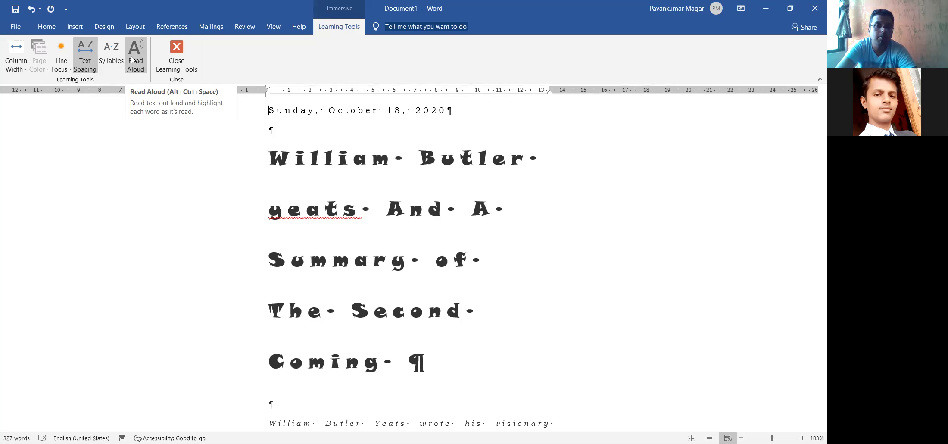
left_click(132, 59)
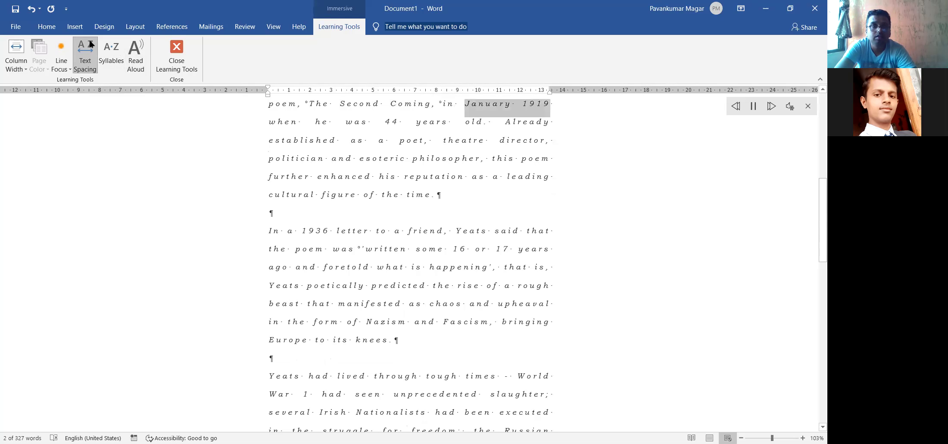
left_click(144, 57)
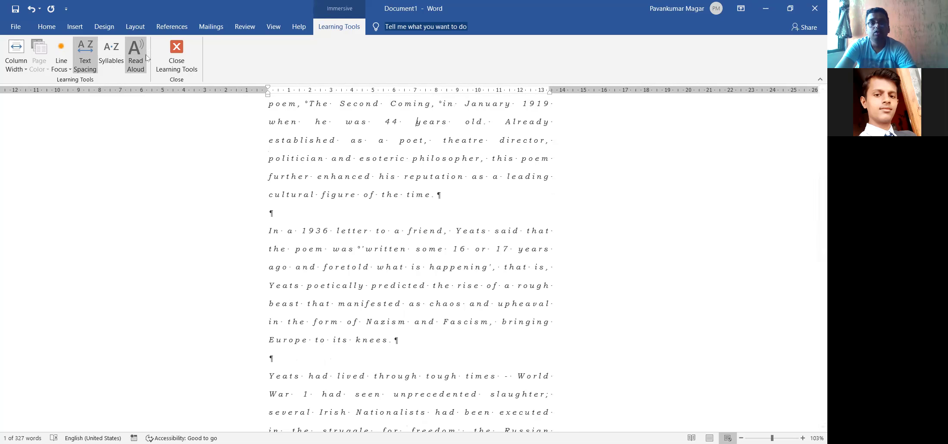
left_click(176, 54)
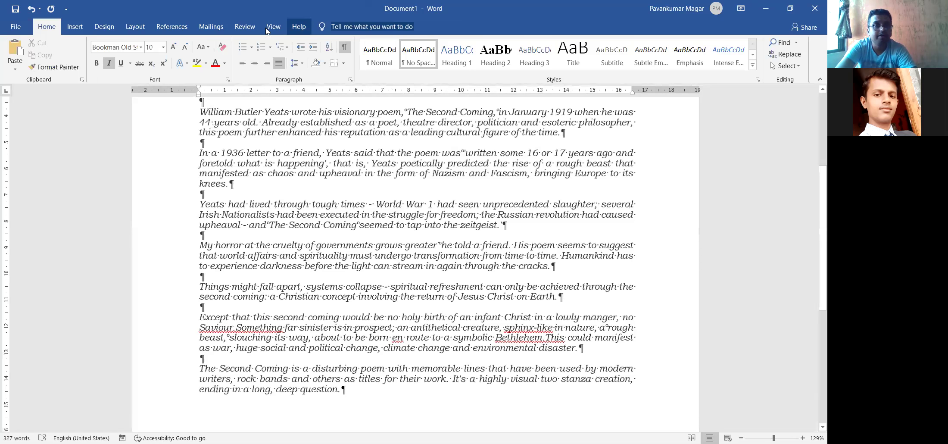
Step: Start Read Aloud on the Review tab from the date line, then stop it
left_click(245, 27)
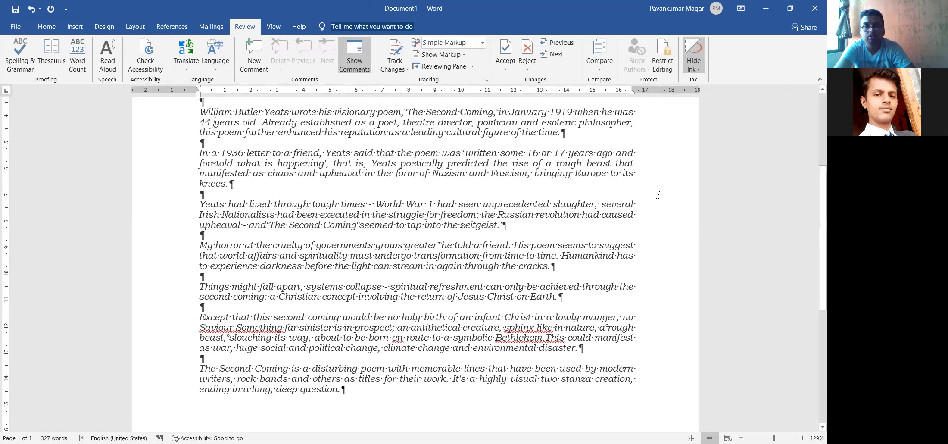
scroll(401, 157, "up", 3)
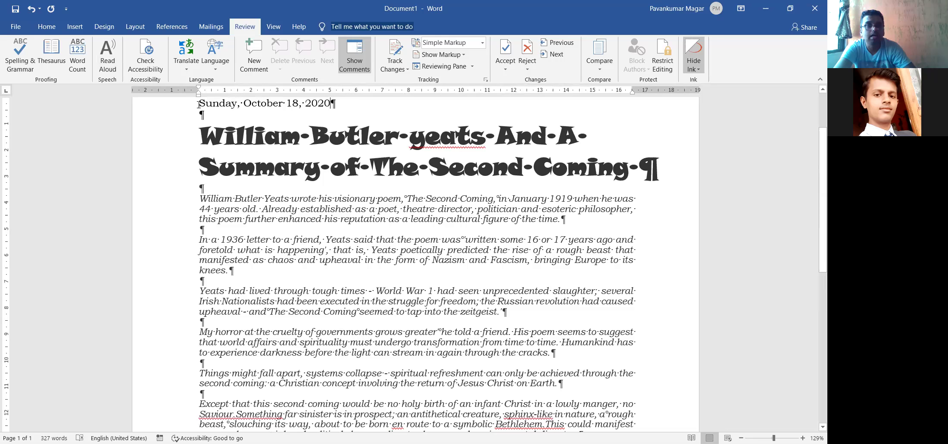
left_click(108, 60)
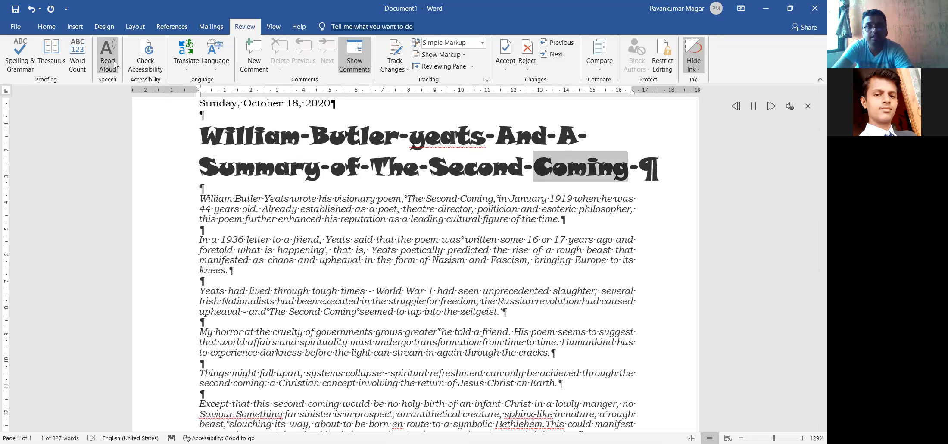
left_click(114, 64)
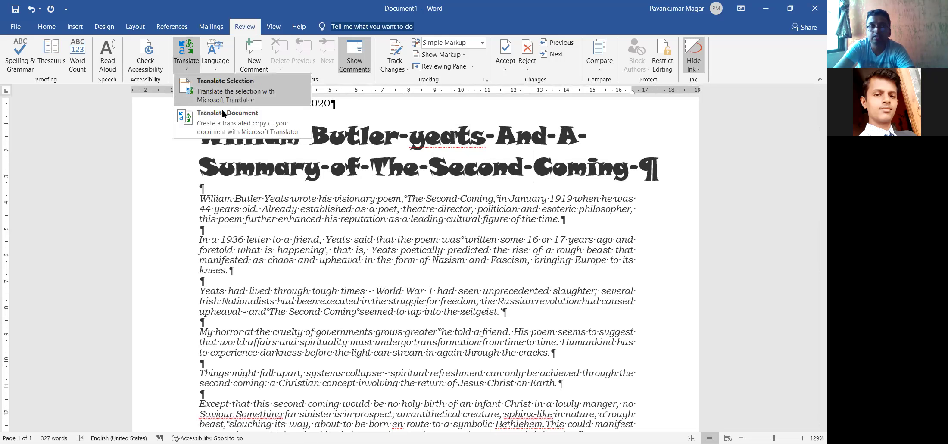
Step: Translate the whole document into Marathi using the Translator pane
left_click(225, 120)
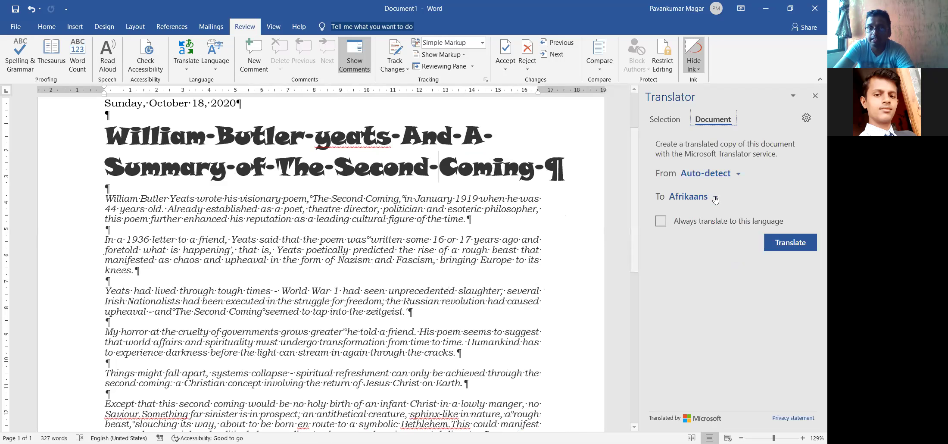
left_click(716, 199)
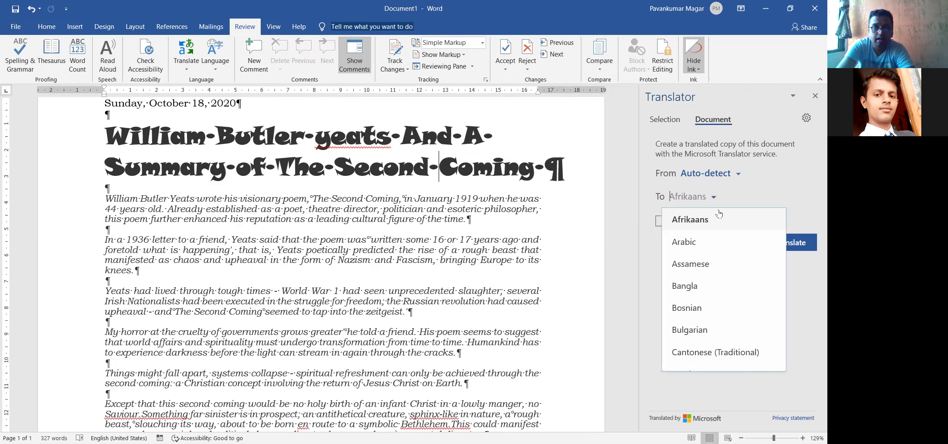
type("ma")
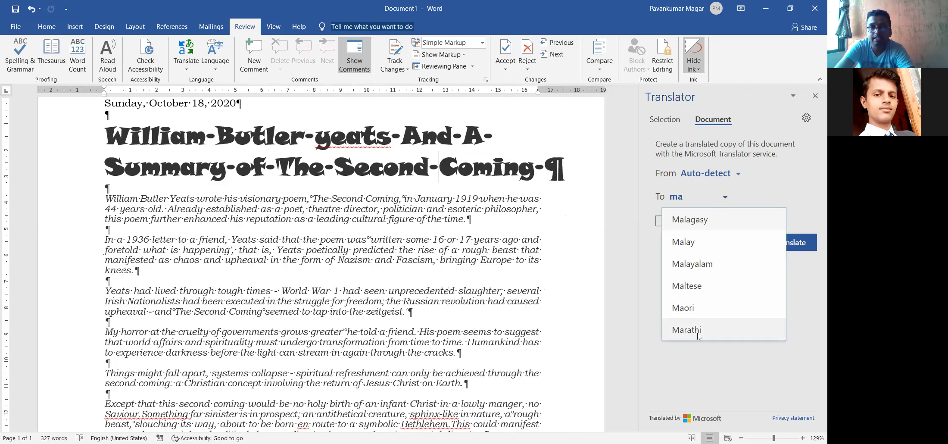
left_click(687, 329)
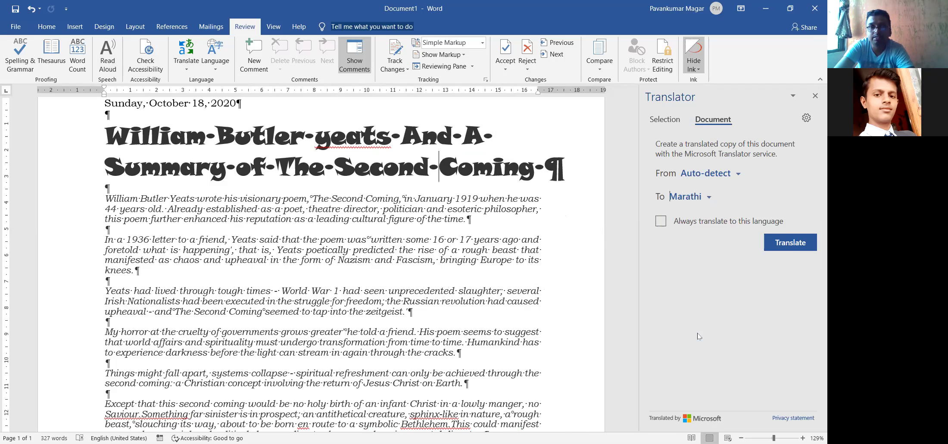
left_click(788, 244)
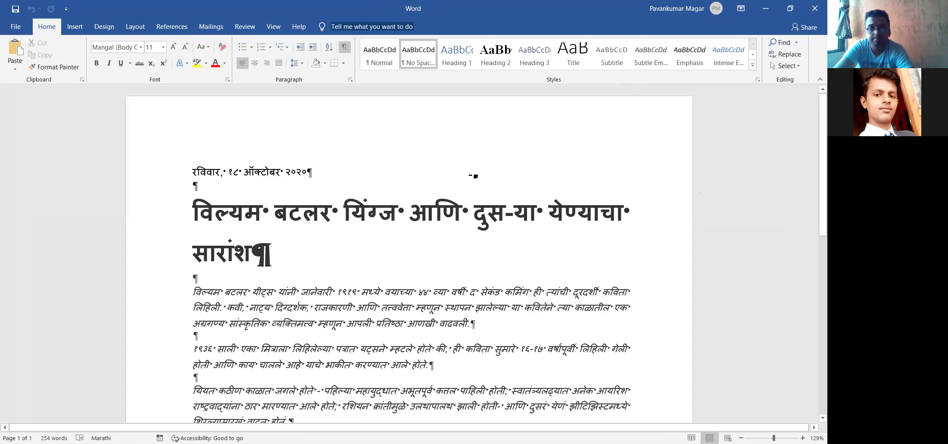
Step: Review the Marathi translation's body text, then close its window and discard it with Don't Save
key("Down")
key("Down")
key("Down")
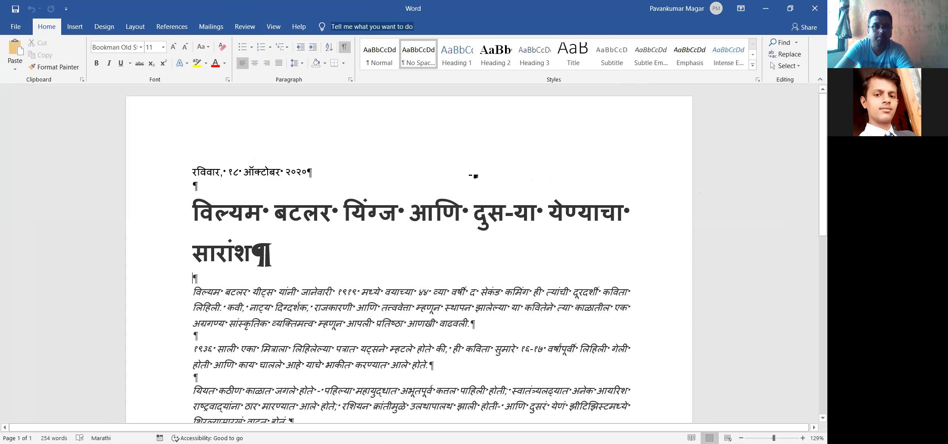
key("Down")
key("Down")
key("Down")
key("Down")
key("Down")
key("Down")
key("Down")
key("Down")
key("Down")
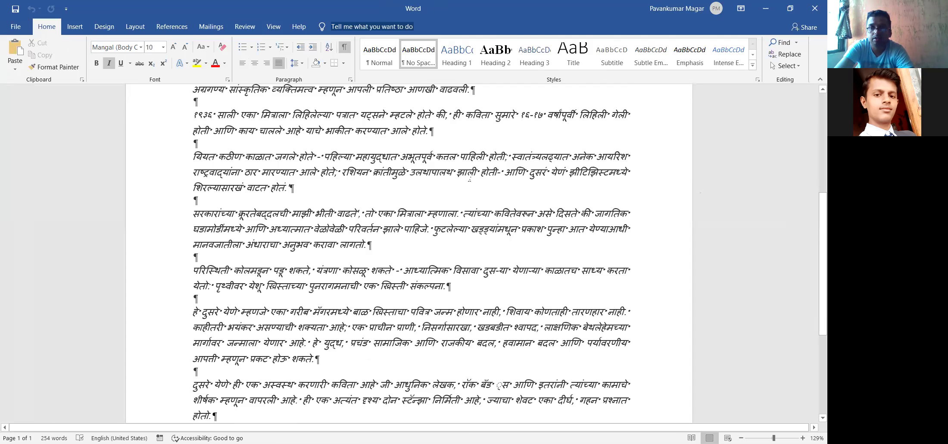
key("Up")
key("Up")
key("Up")
key("Up")
key("Up")
key("Up")
key("Up")
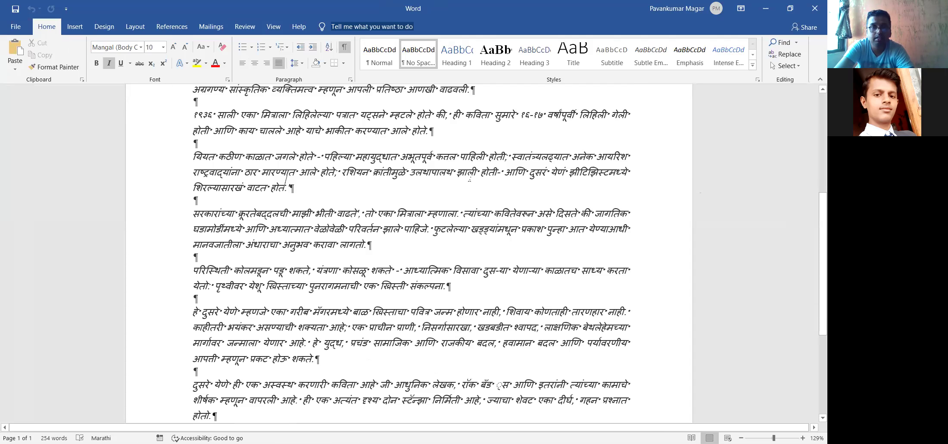
key("Up")
key("Up")
key("Up")
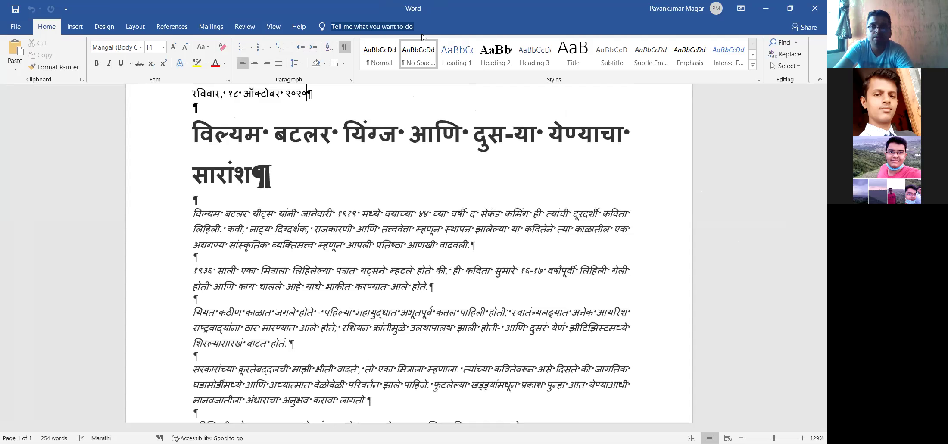
left_click(815, 13)
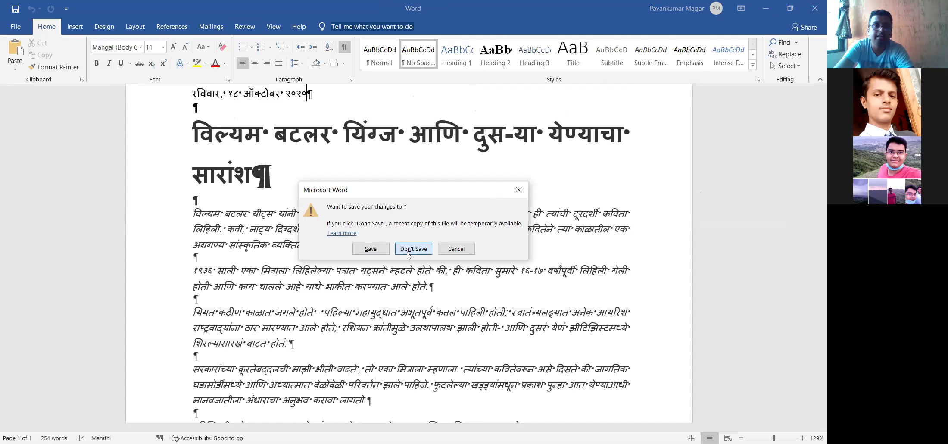
left_click(408, 253)
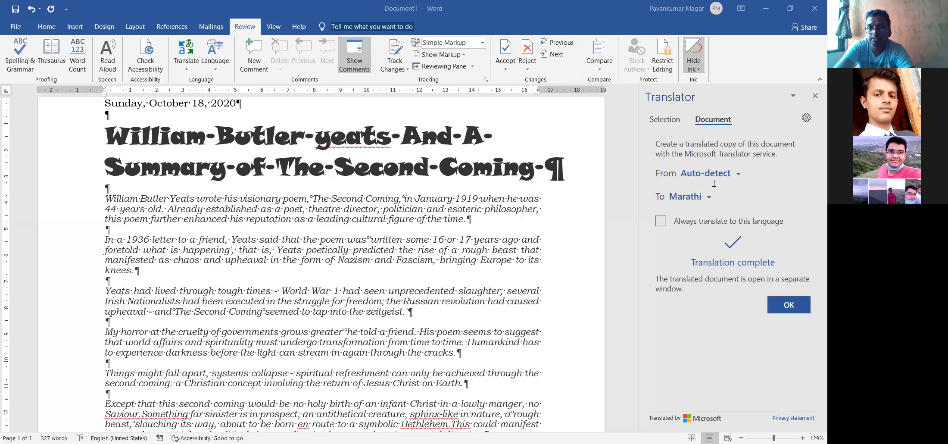
Step: Set the Translator's target language to Gujarati and translate the Yeats essay
left_click(690, 196)
type("guj")
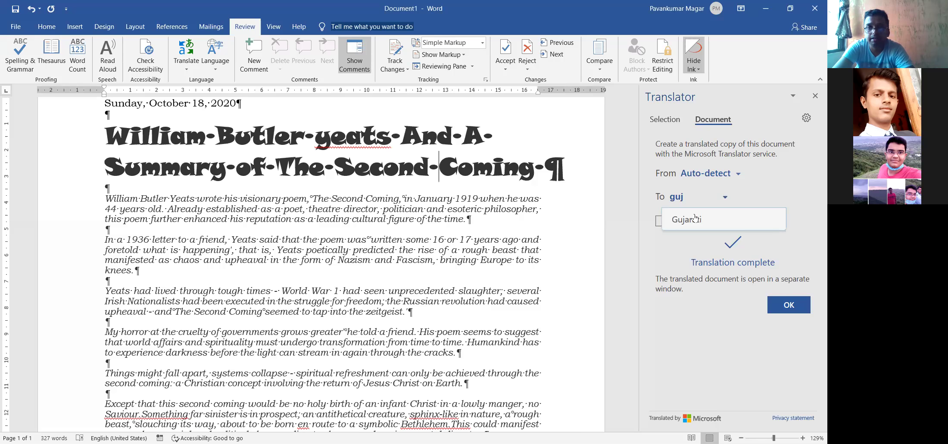
left_click(695, 218)
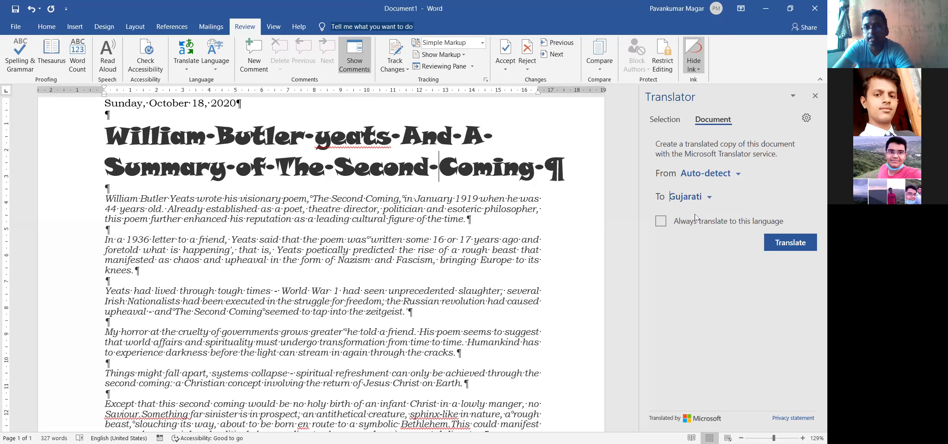
left_click(788, 248)
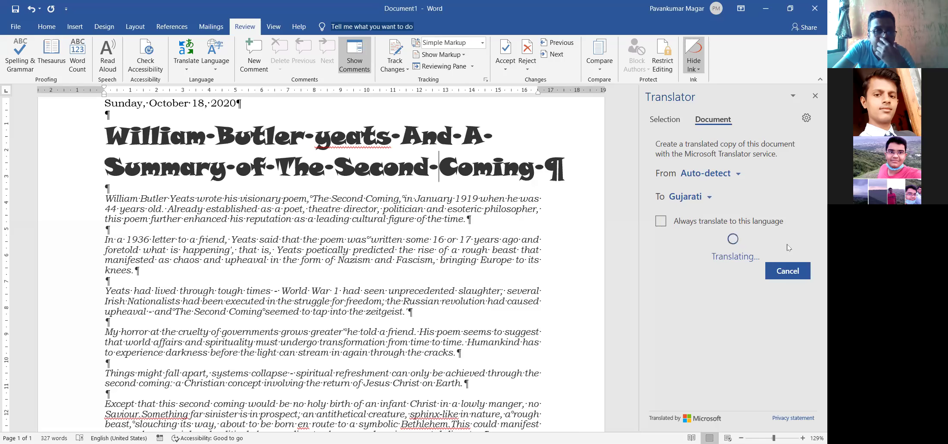